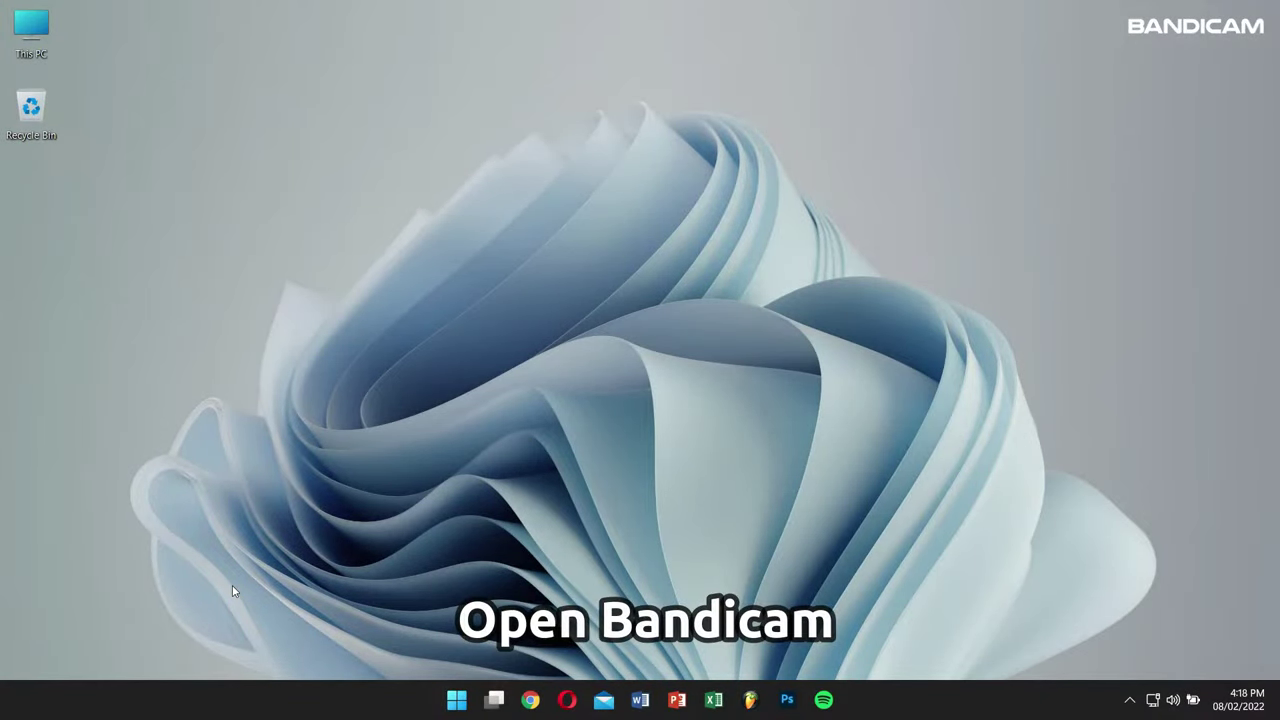
Launch Bandicam and show the Rectangle on a screen preset sizes, such as 1280x720 and 1920x1080.
key("super")
type("bandicam")
key("Return")
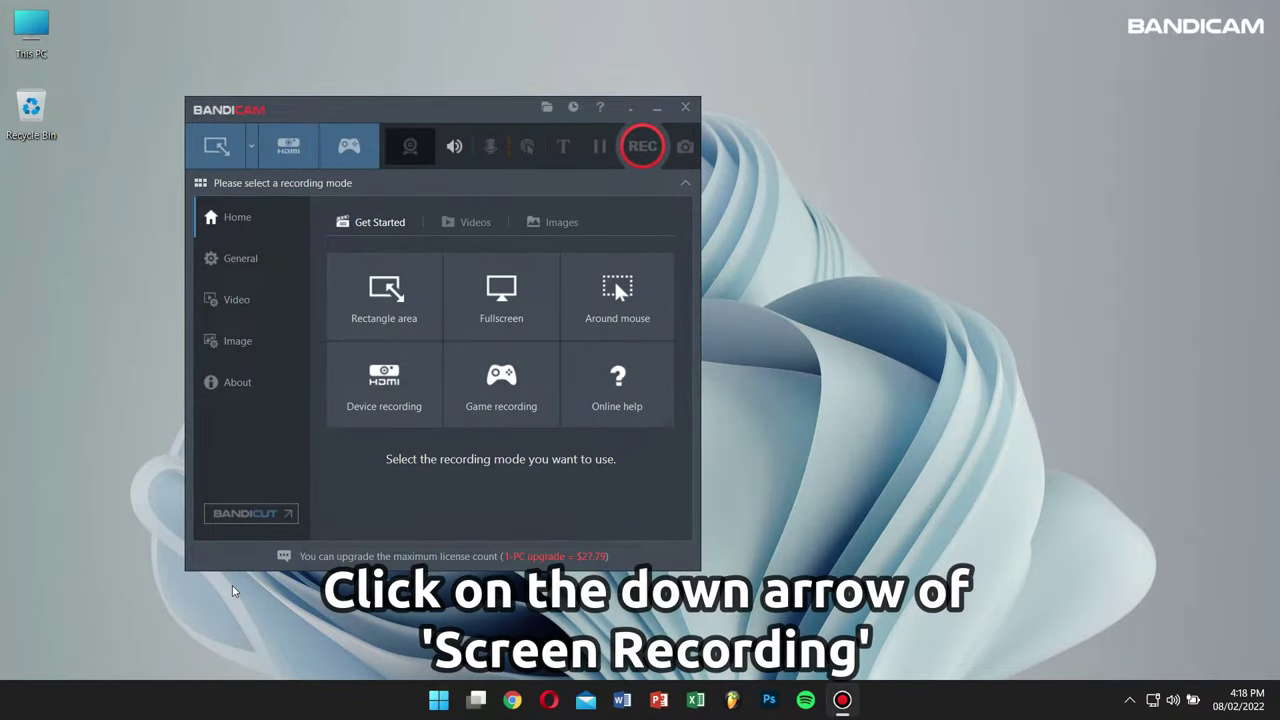
left_click(252, 148)
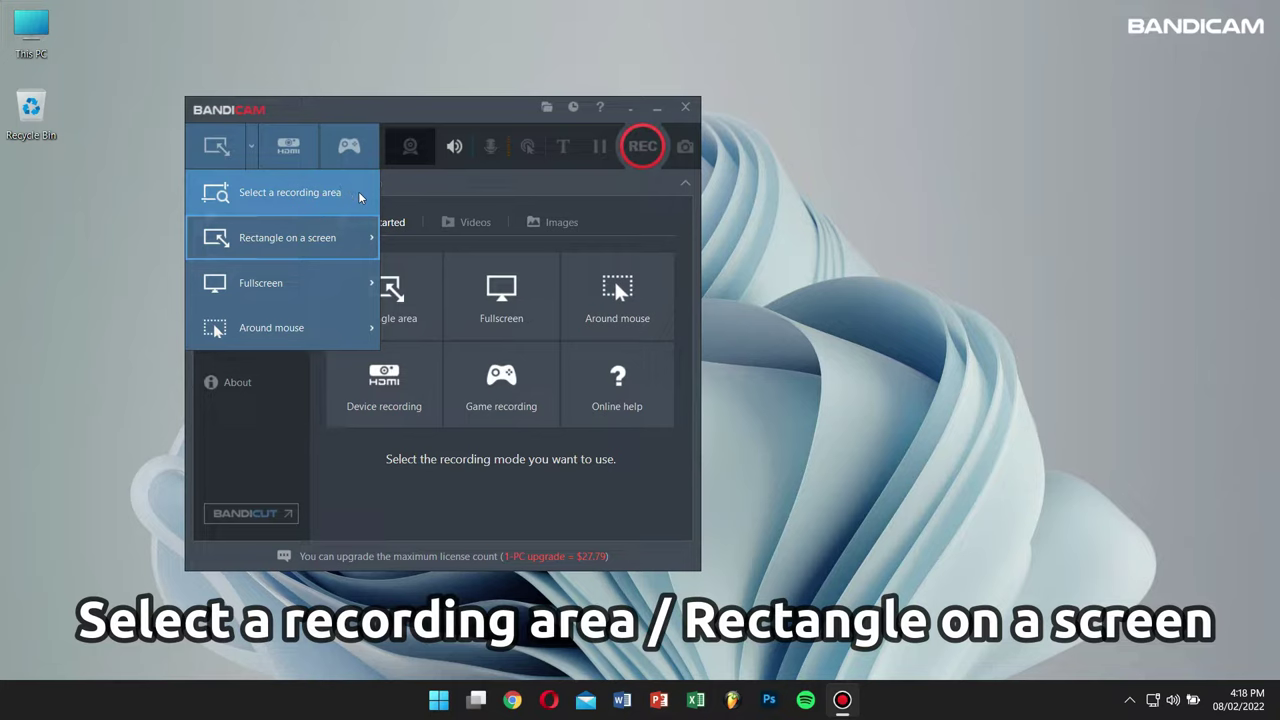
mouse_move(360, 243)
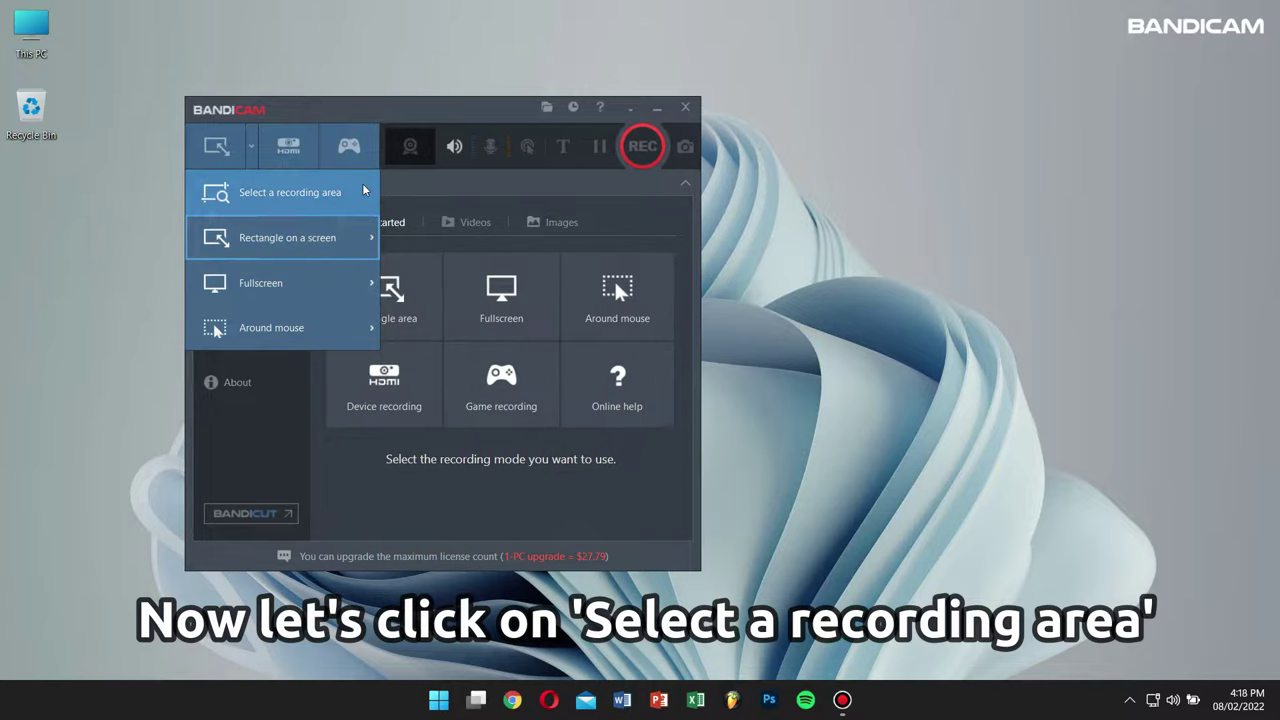
Outline a 953x650 custom area, record a short clip of it, and close the capture frame.
left_click(350, 240)
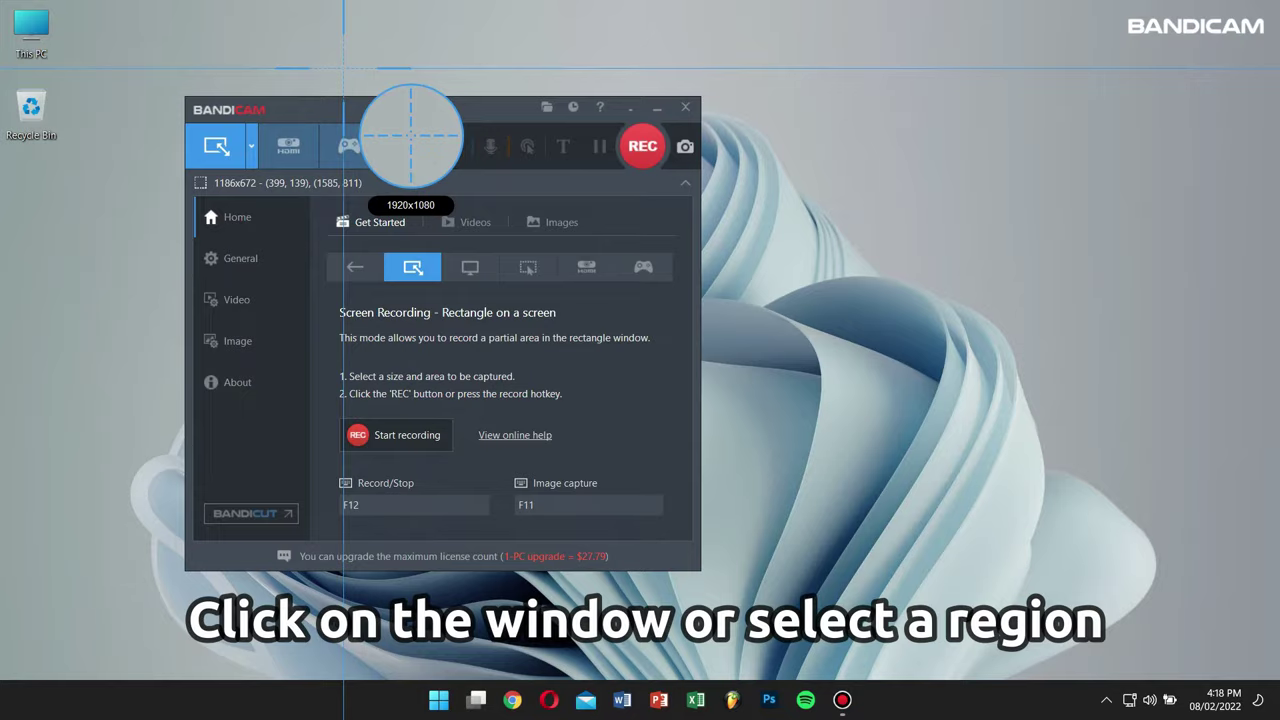
left_click_drag(343, 69, 978, 502)
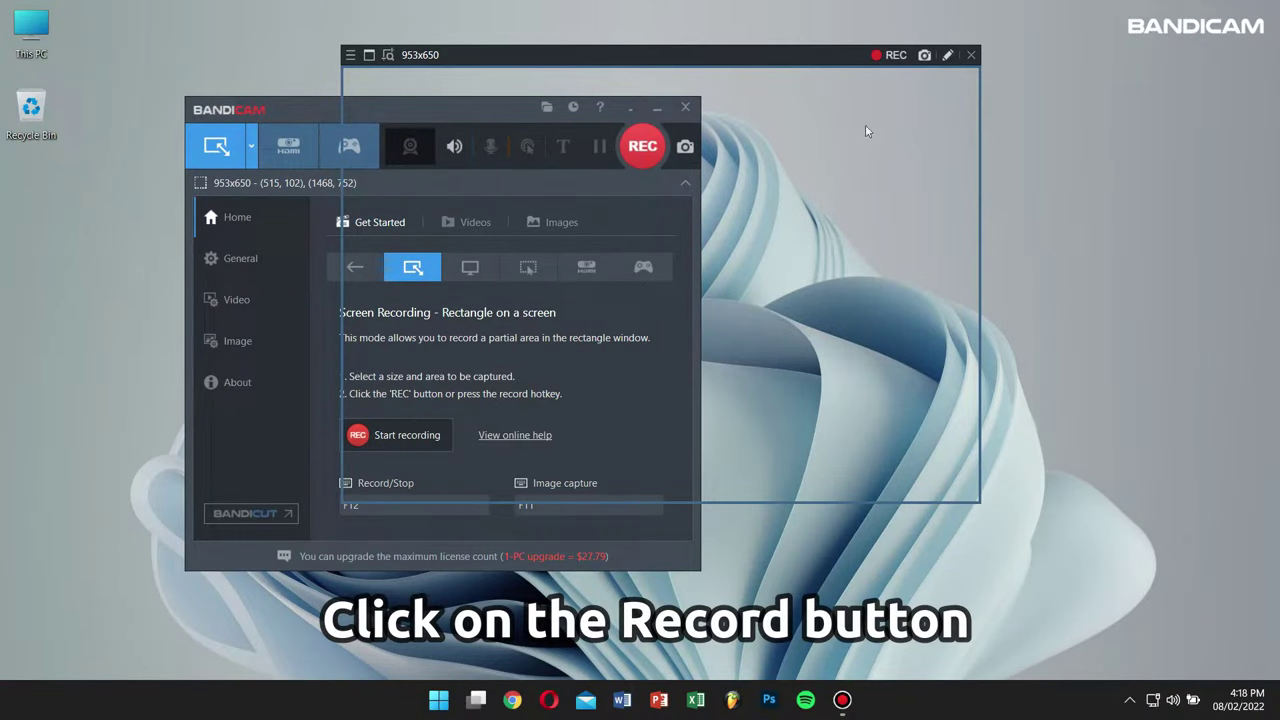
left_click(886, 57)
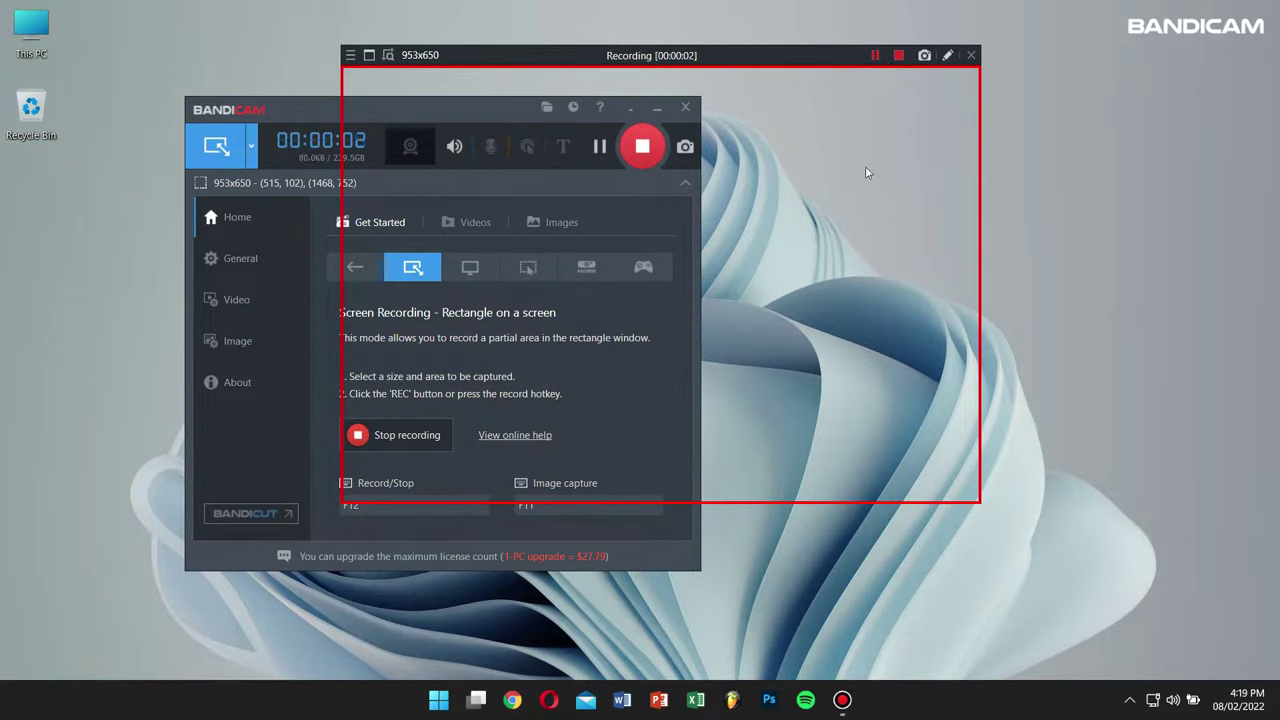
left_click(898, 57)
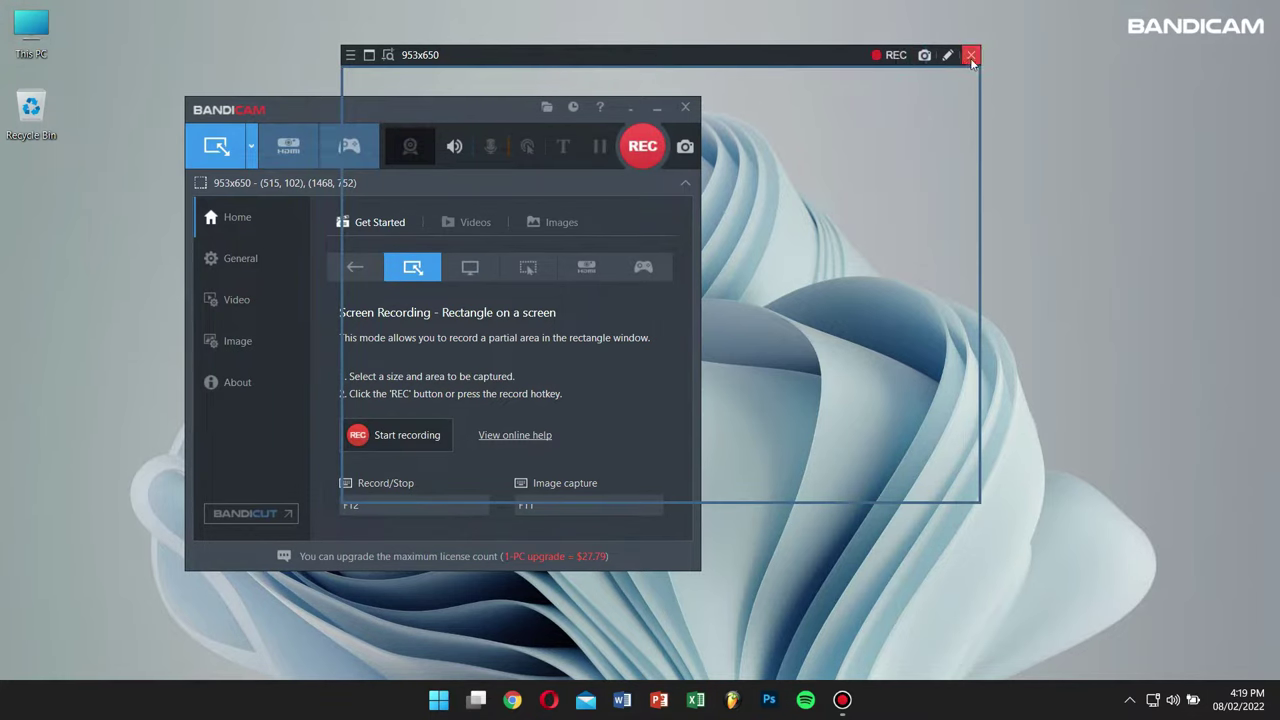
left_click(971, 55)
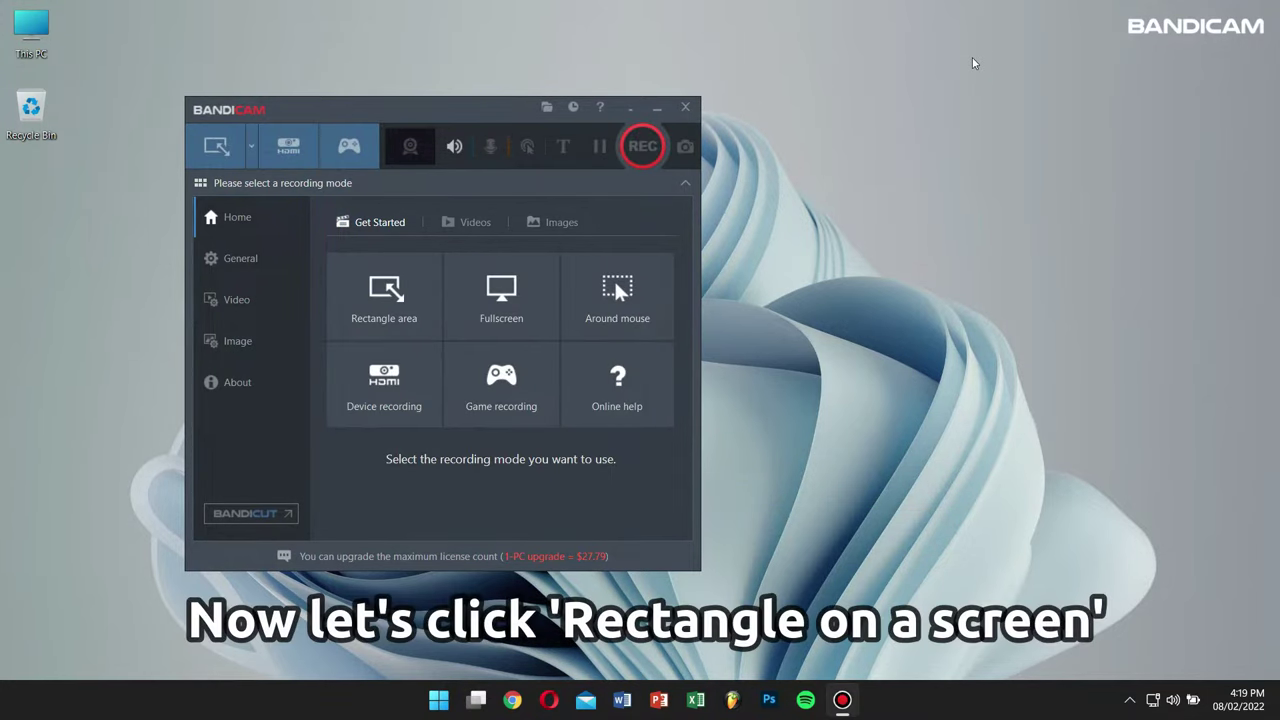
Place a capture frame using the Rectangle on a screen 1280x720 (16:9) preset.
left_click(253, 146)
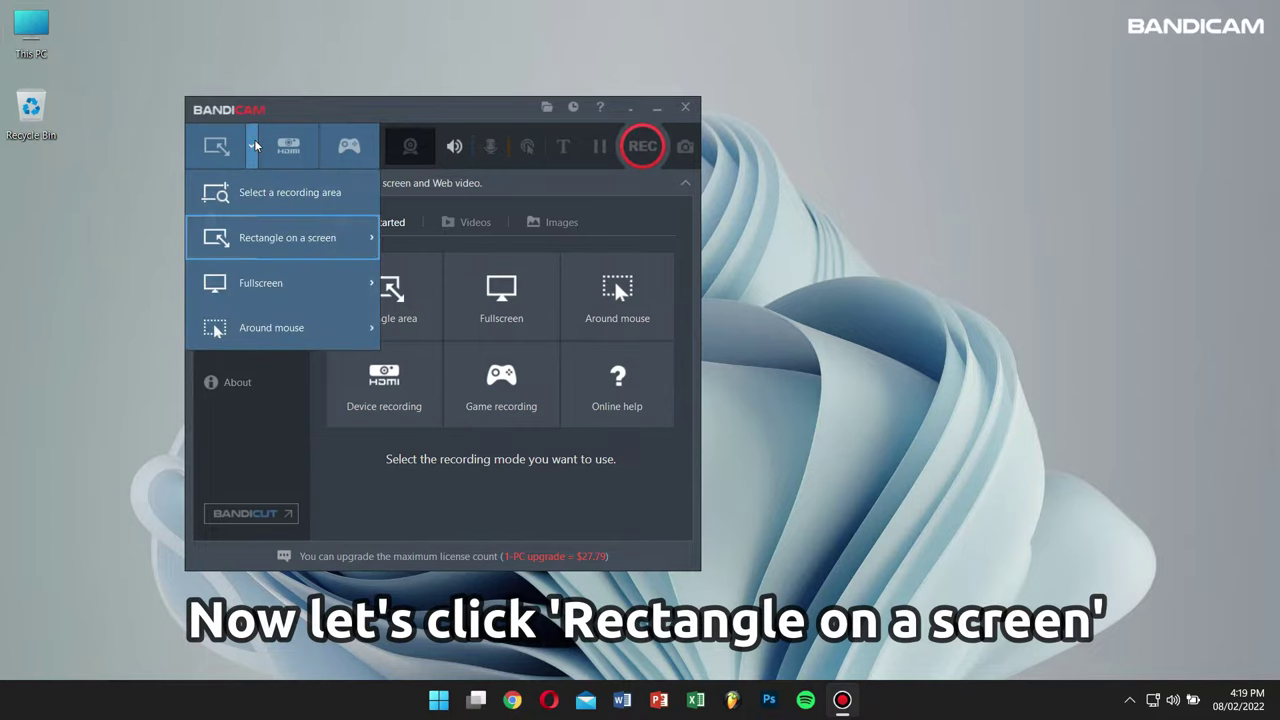
left_click(318, 122)
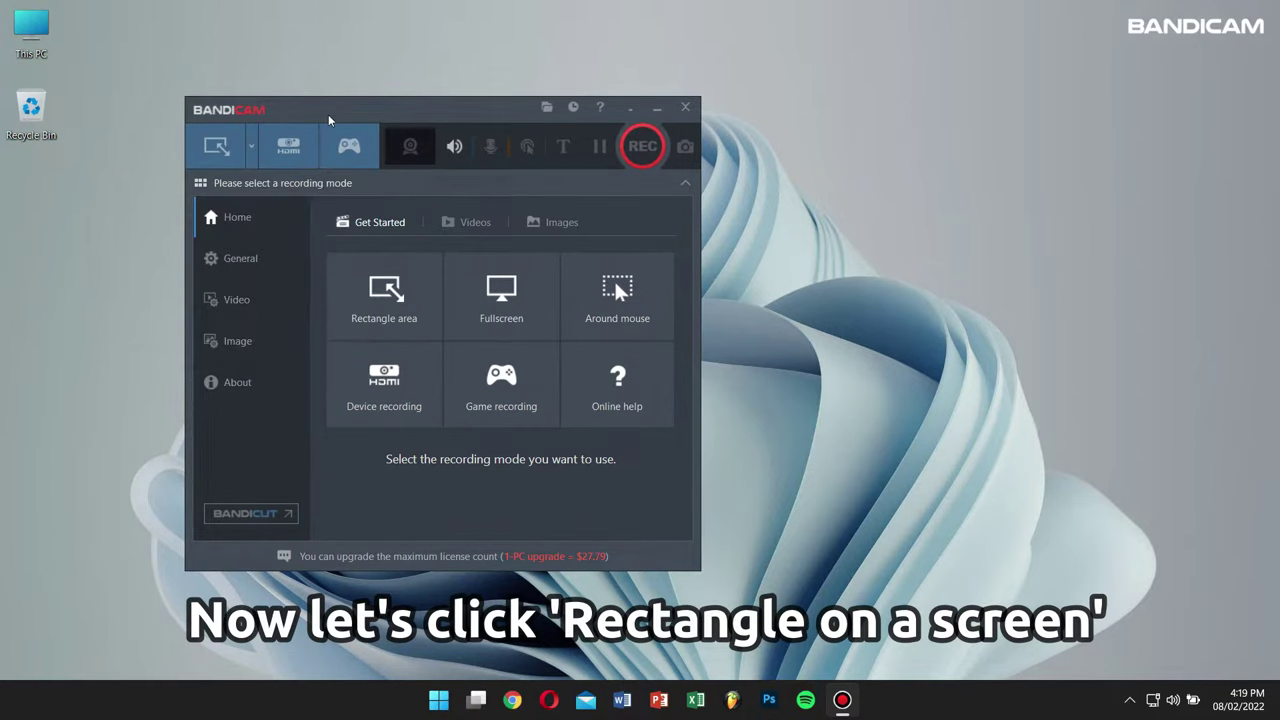
left_click(251, 150)
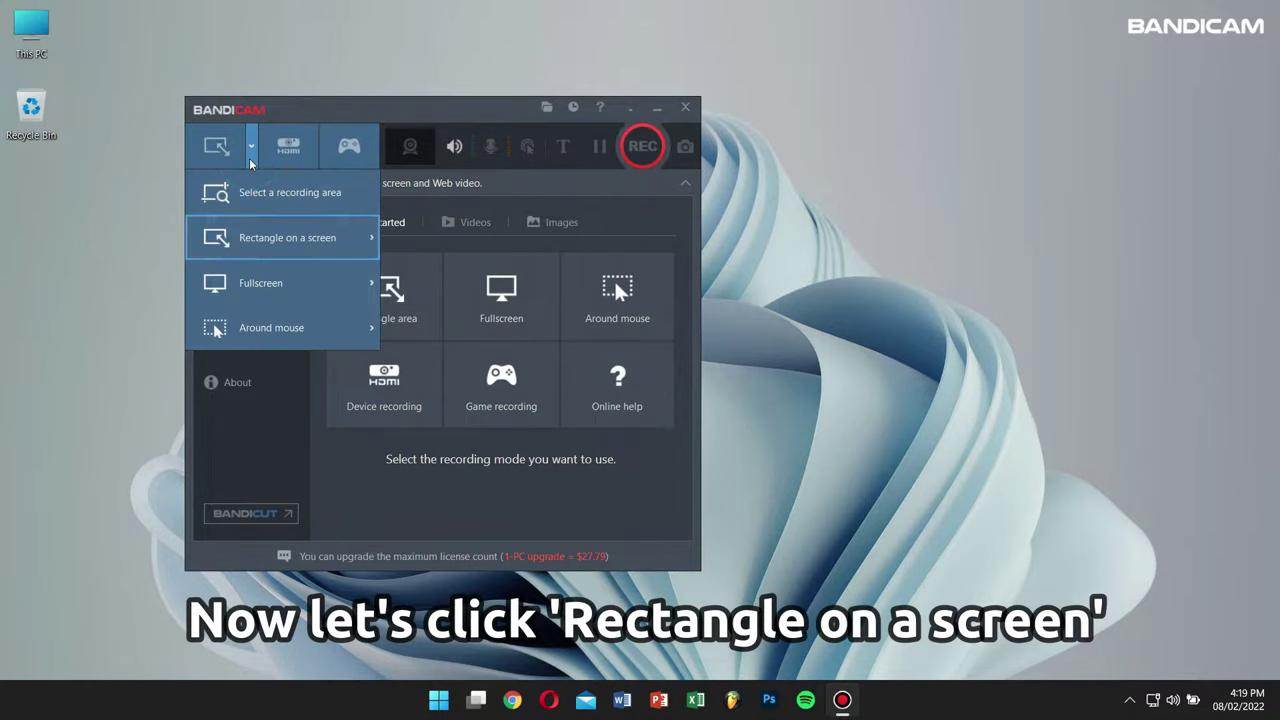
left_click(305, 240)
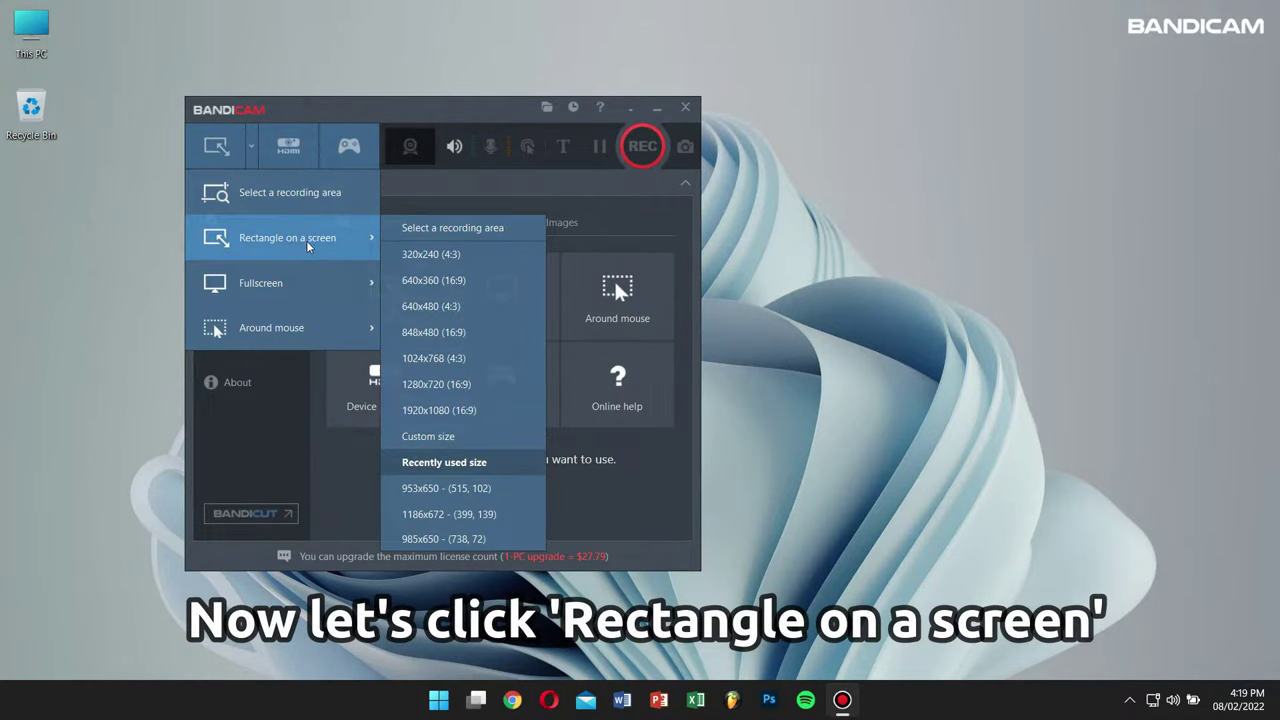
left_click(465, 385)
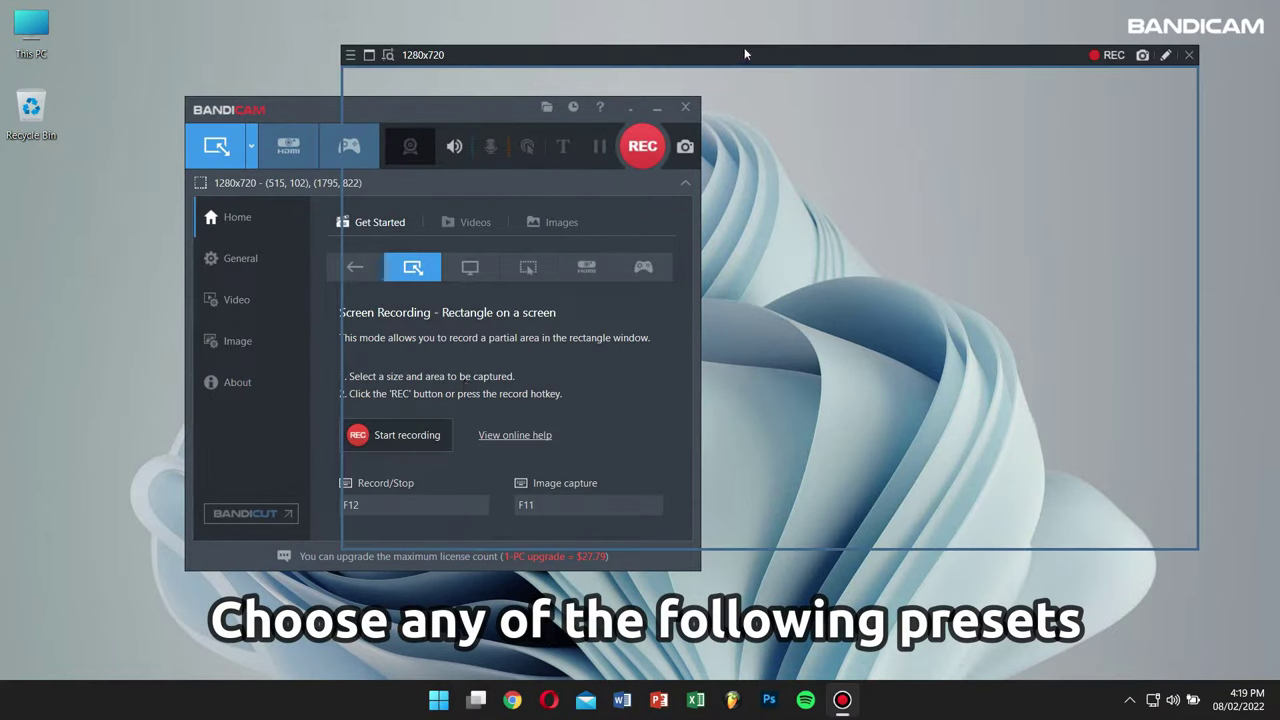
Minimize Bandicam, then move the capture frame and resize it to 1382x706.
left_click_drag(742, 61, 659, 60)
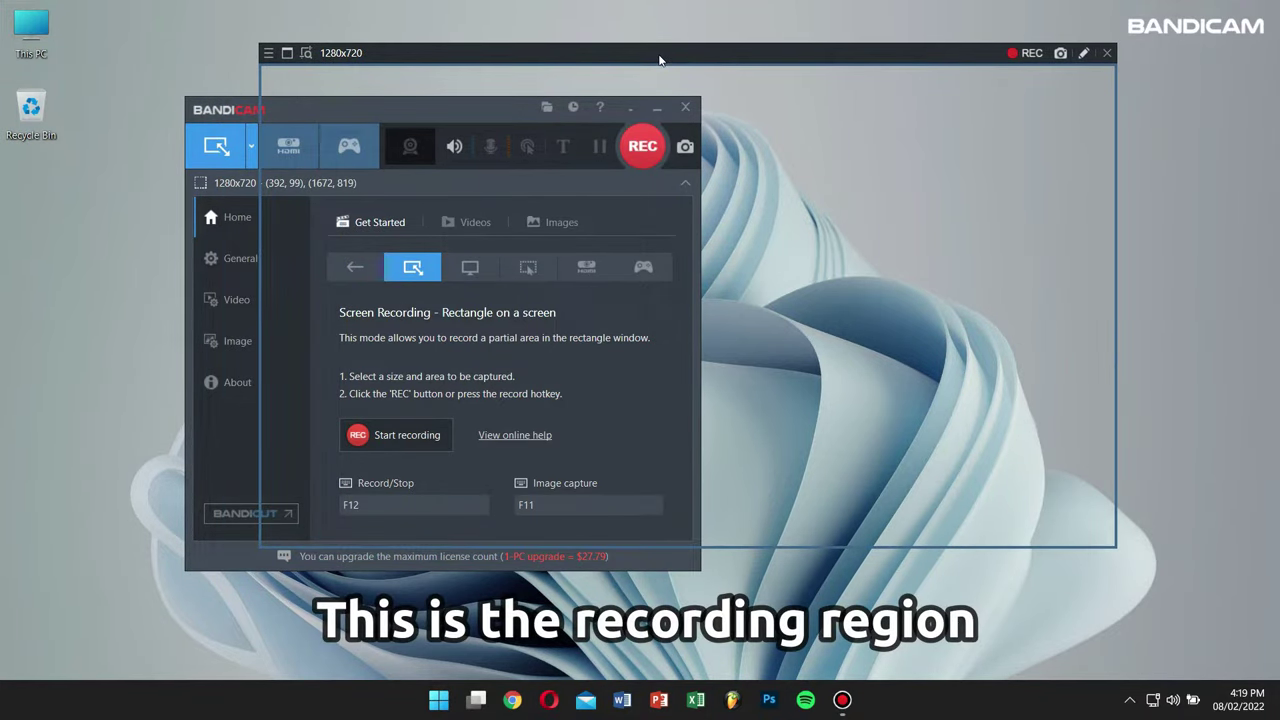
left_click(656, 107)
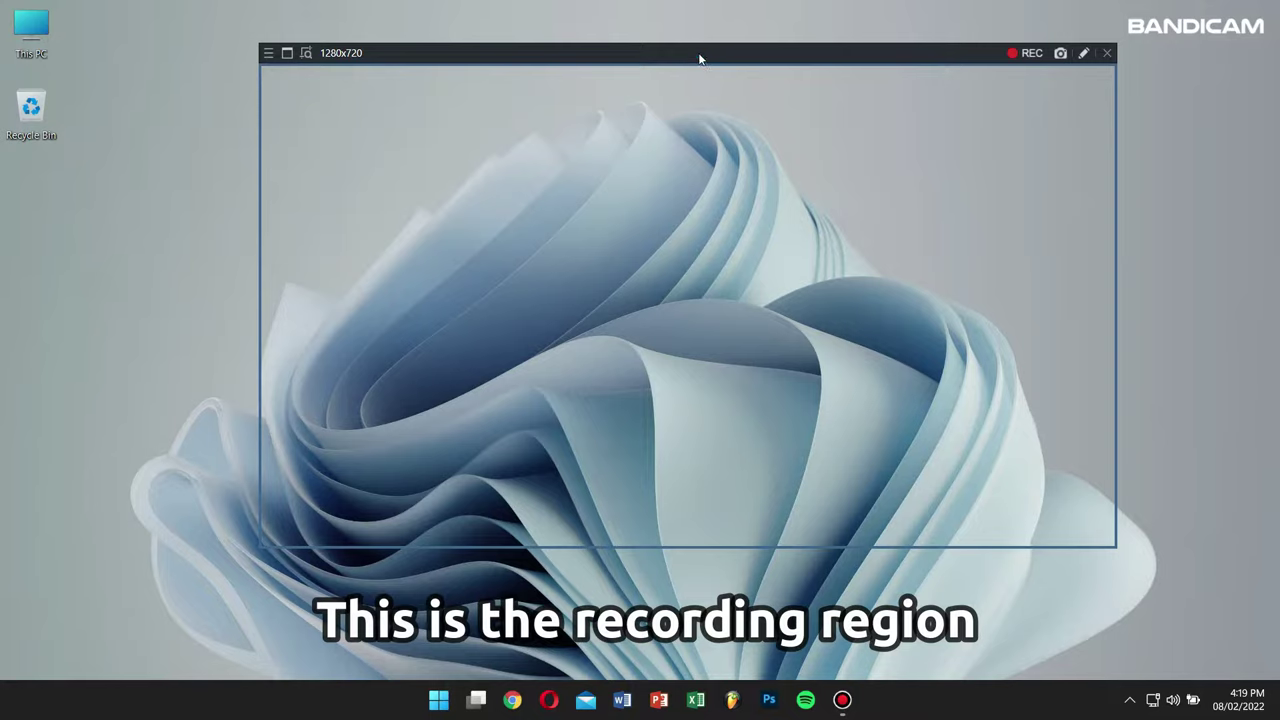
left_click_drag(700, 59, 554, 101)
left_click_drag(969, 589, 1038, 579)
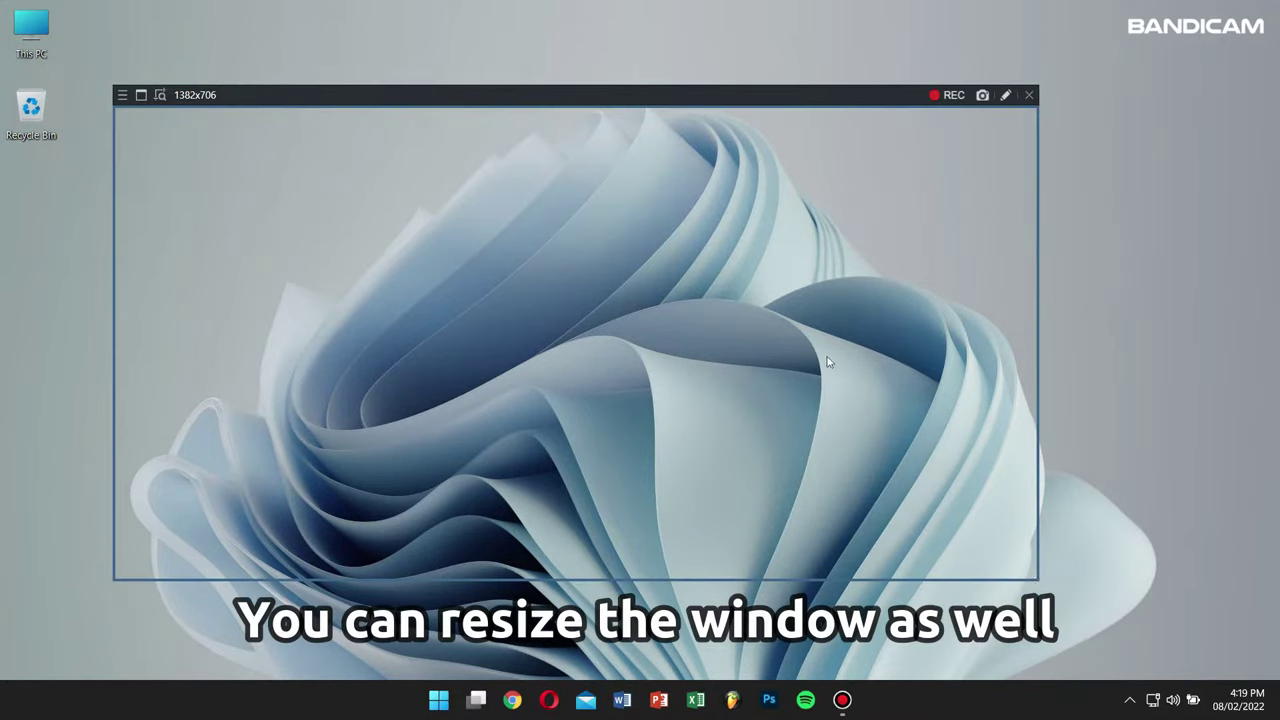
Start recording the 1382x706 frame and draw a red arrow pointing left across it.
left_click(941, 98)
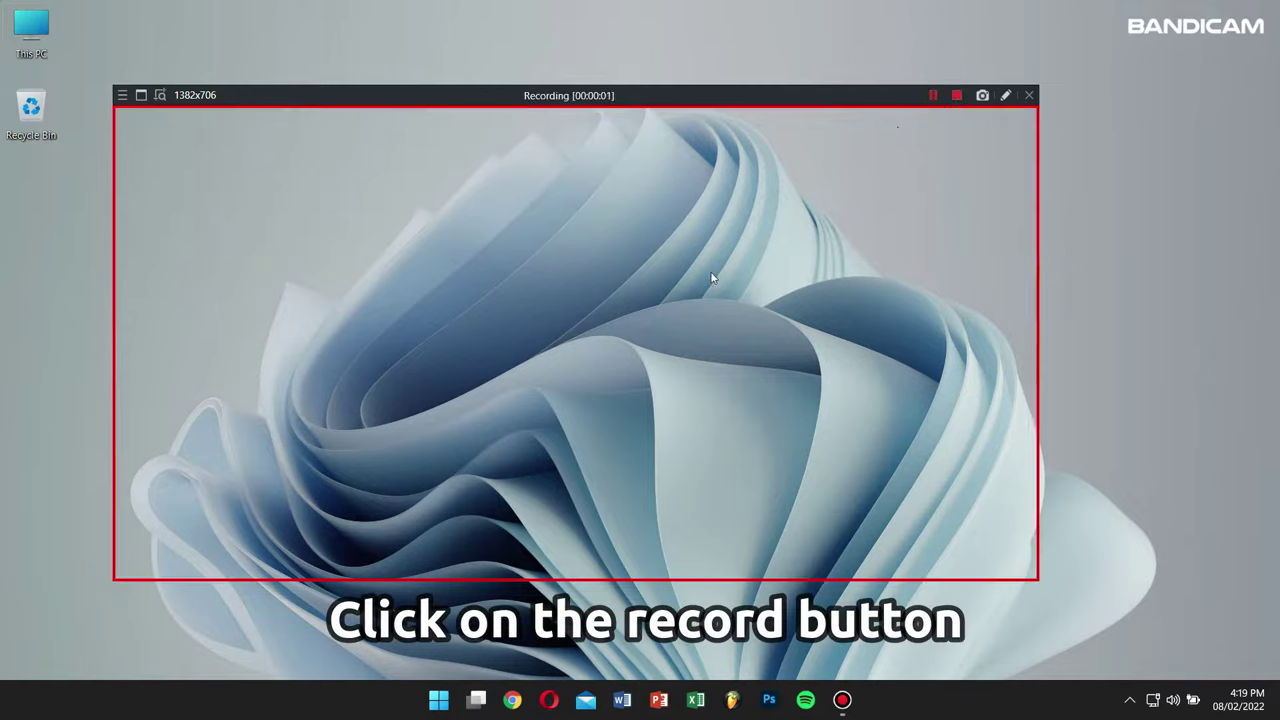
left_click(1005, 95)
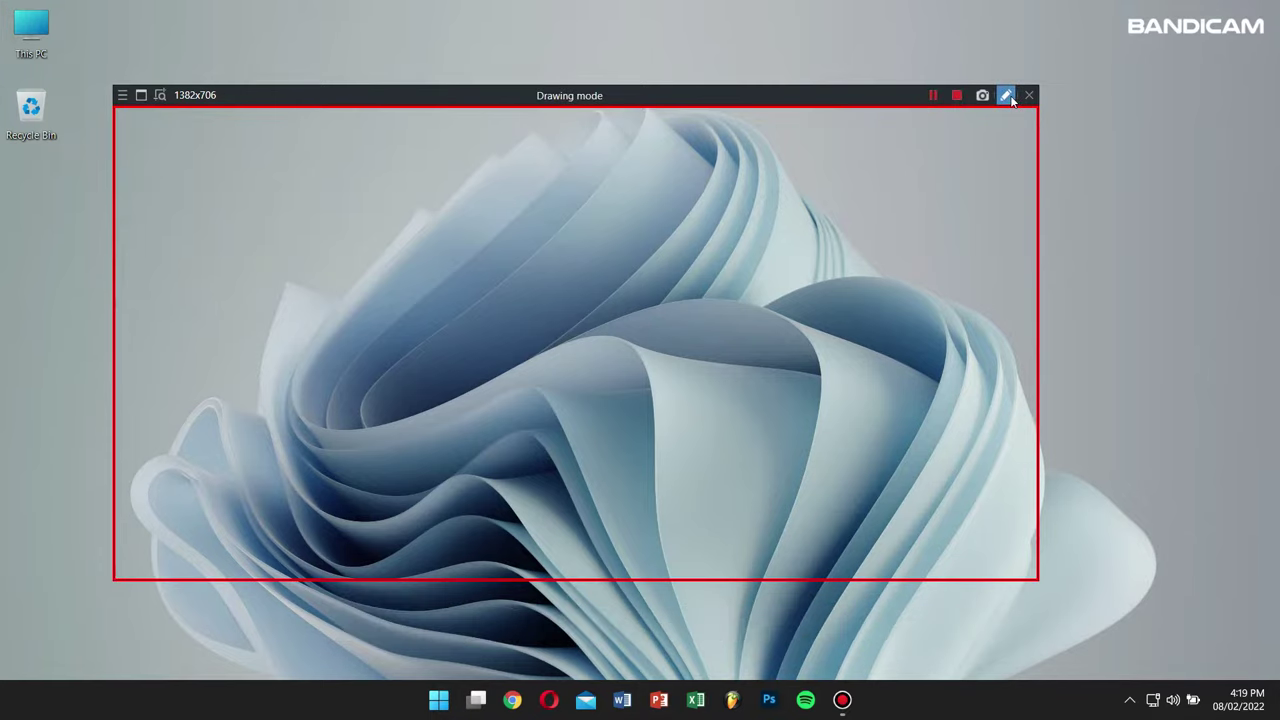
left_click(1055, 217)
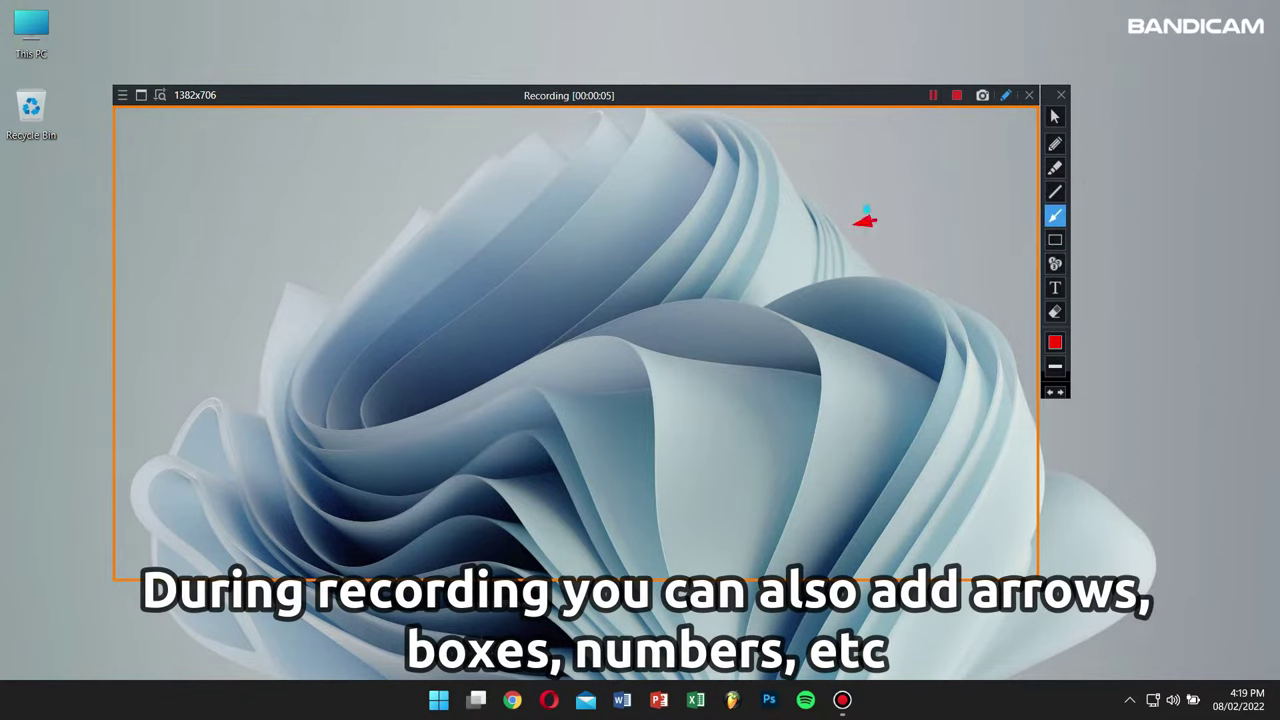
left_click_drag(877, 219, 526, 250)
Draw a red box where the arrow points, clear the drawings, then stop recording and close the frame.
left_click(1055, 240)
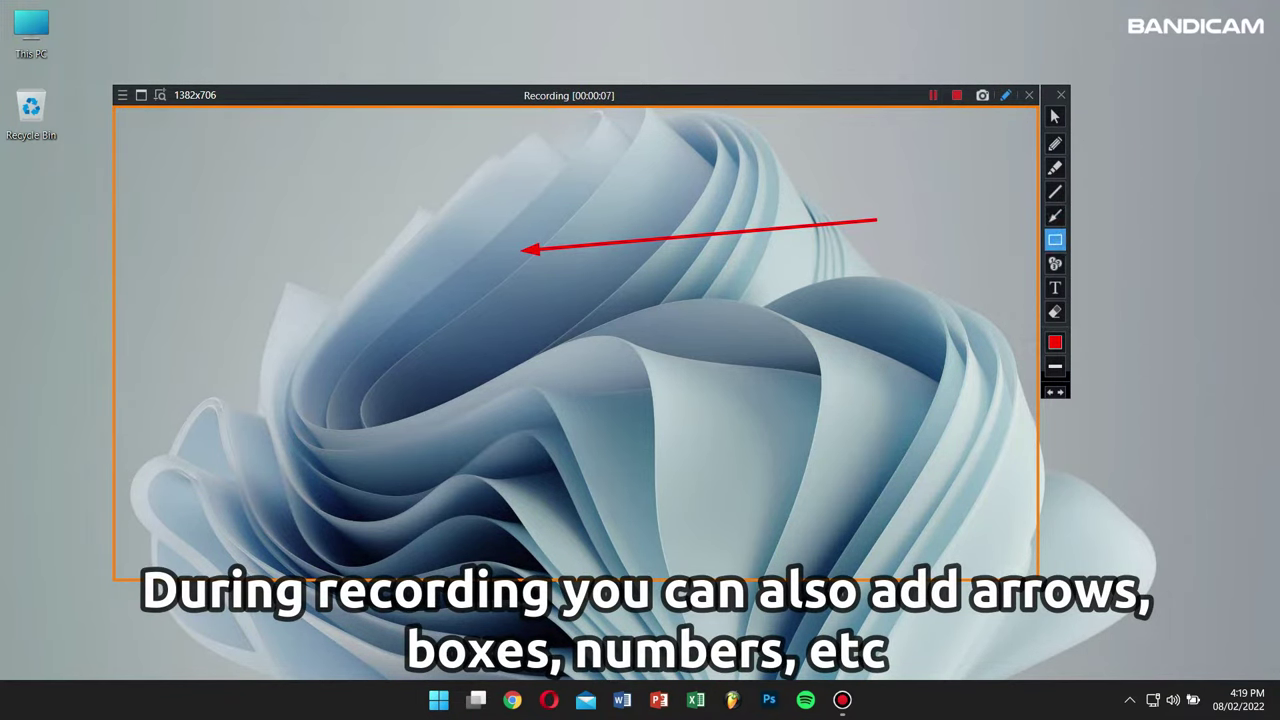
left_click_drag(289, 219, 513, 316)
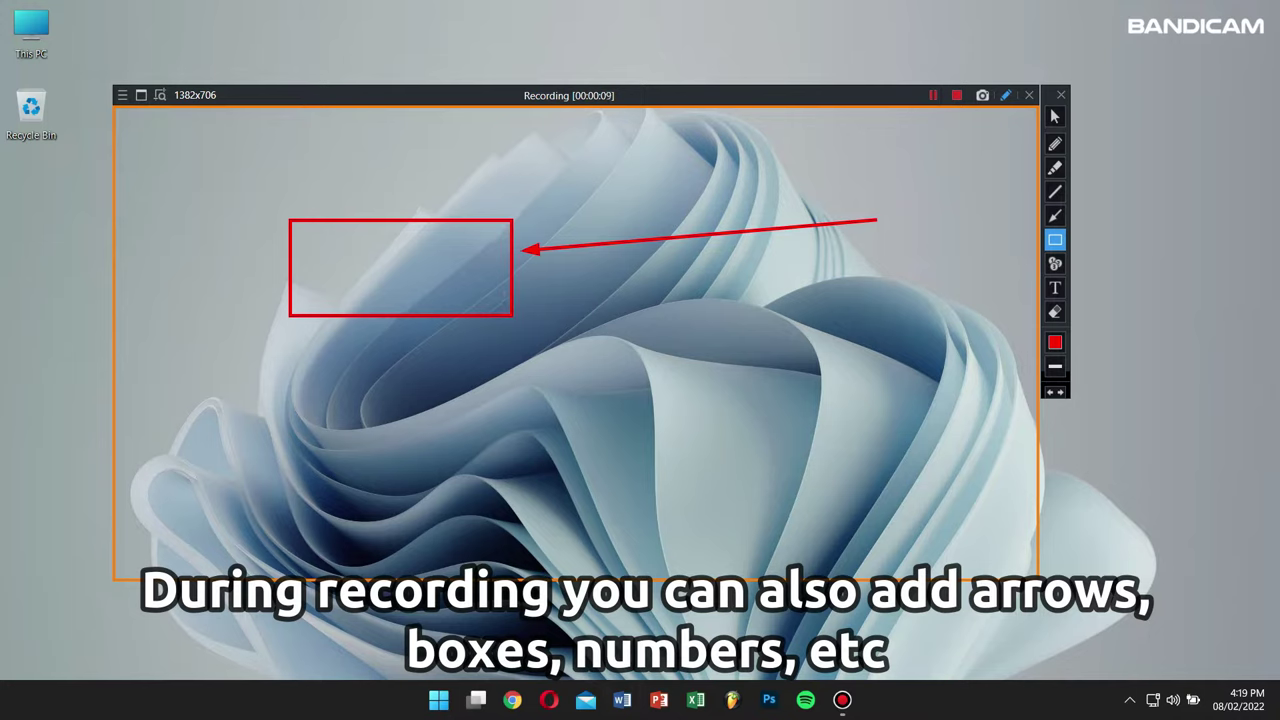
left_click(1006, 95)
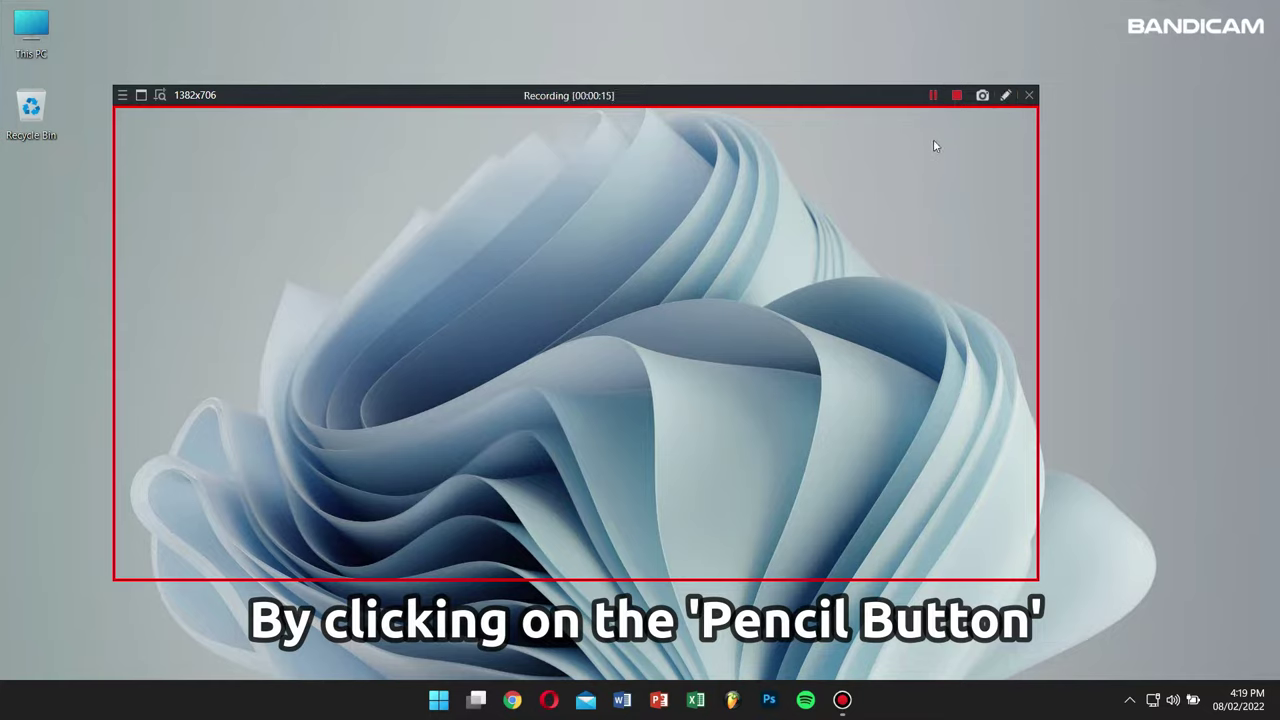
left_click(962, 97)
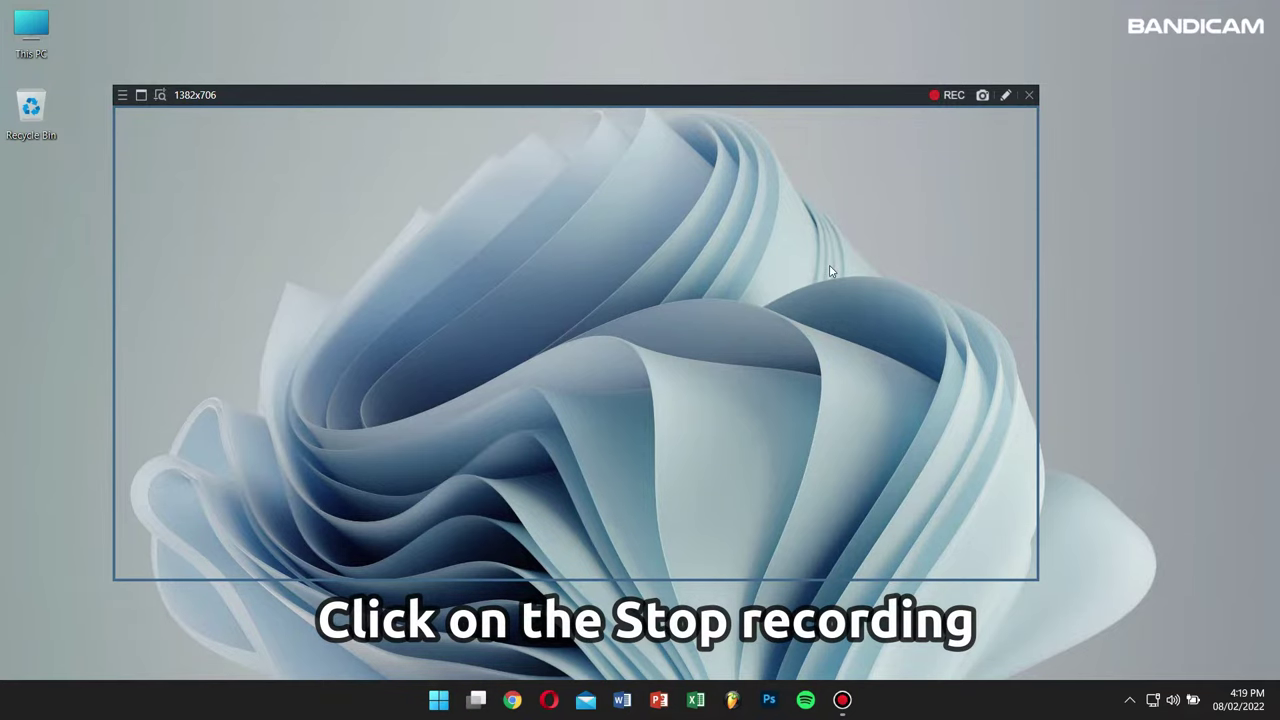
left_click(1029, 95)
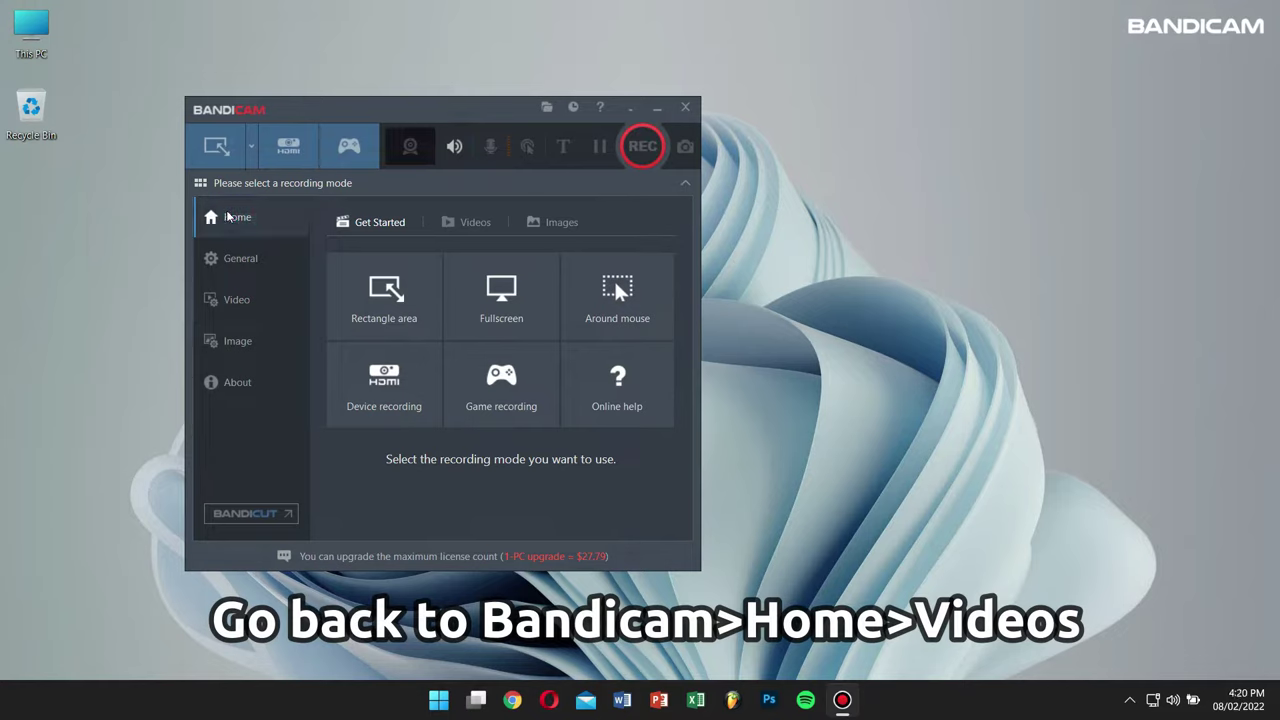
Play the 16-19-32-808 recording from the Videos list, seek to 0:08, and close the player.
left_click(474, 222)
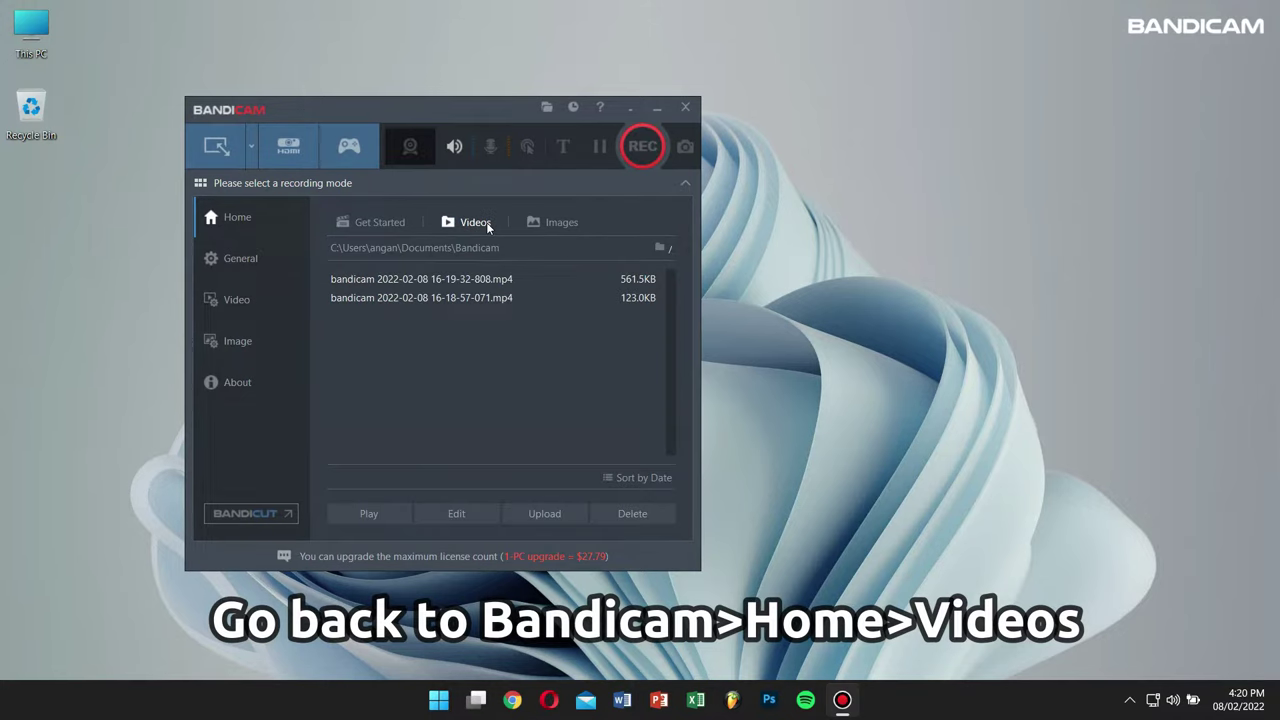
left_click(482, 283)
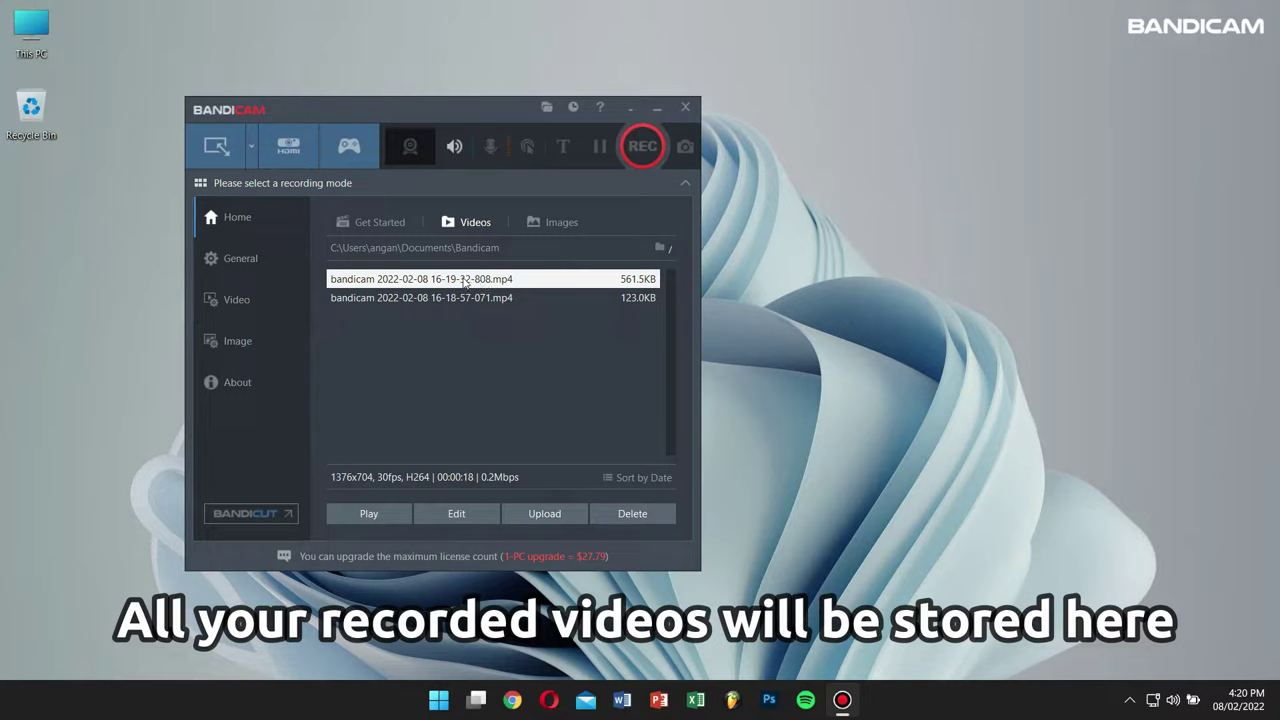
left_click(390, 515)
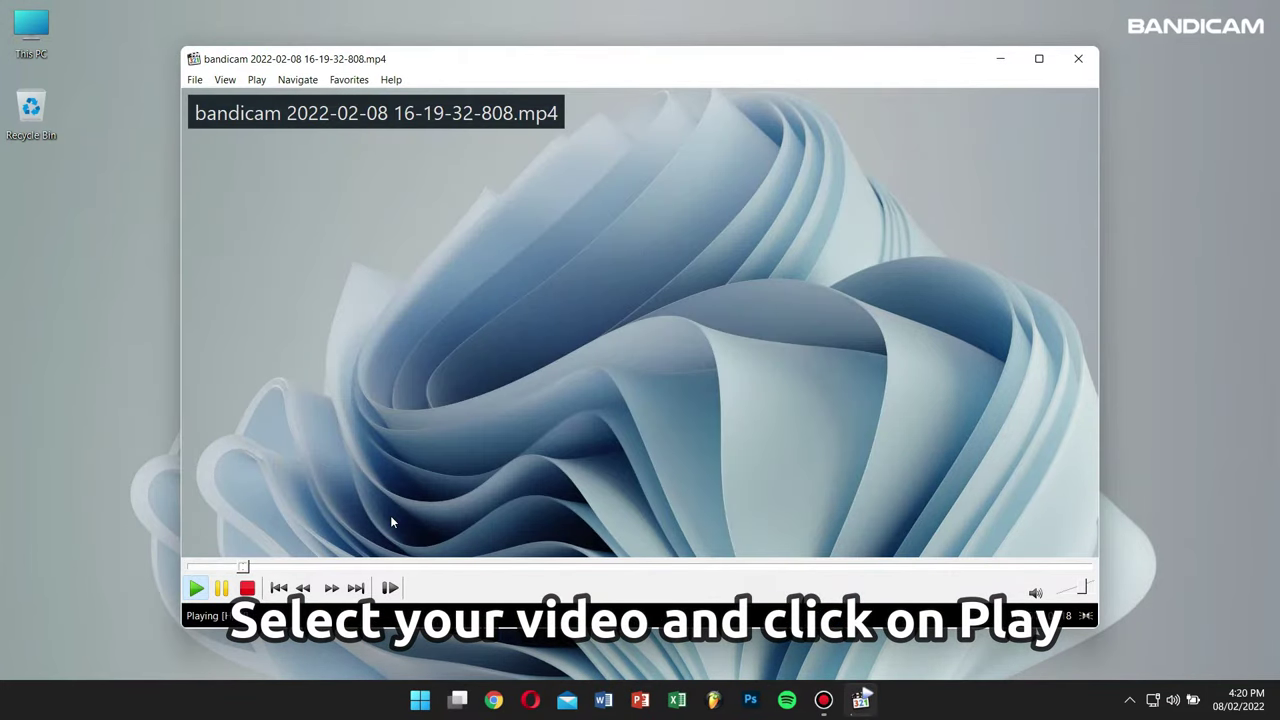
left_click(622, 566)
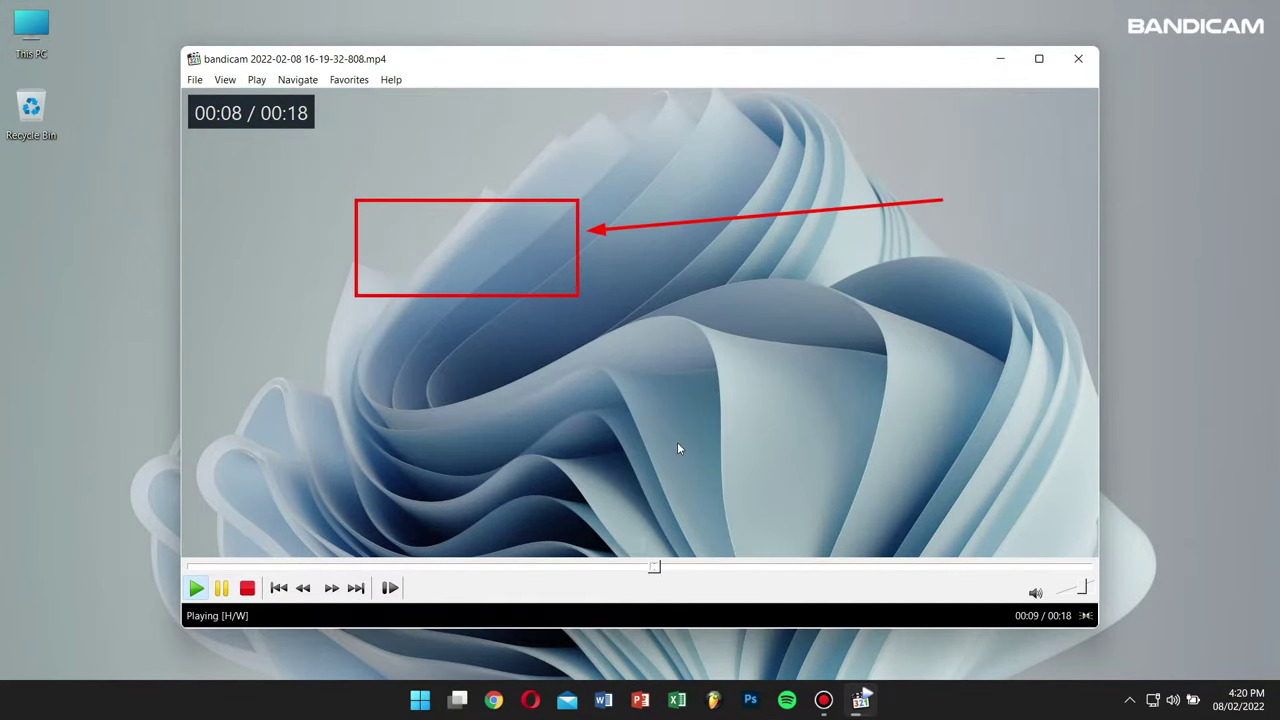
left_click(1076, 62)
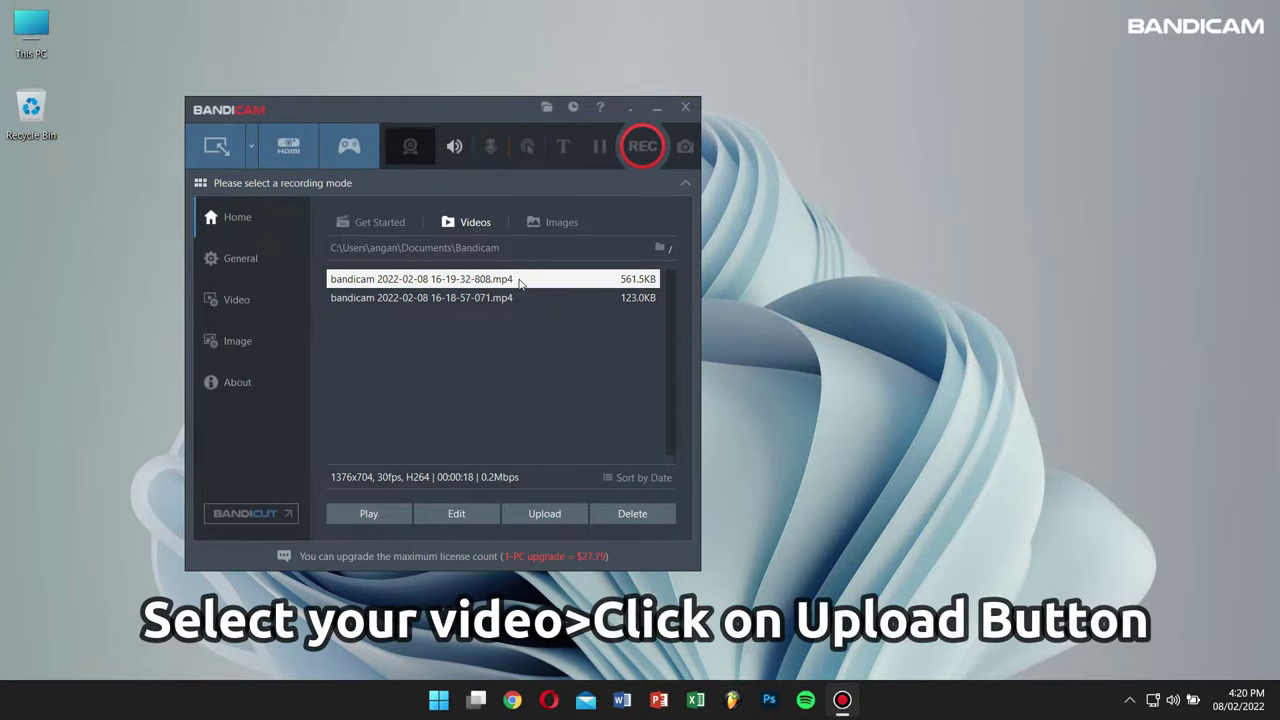
View the YouTube and Vimeo upload options, then open the recordings' output folder in File Explorer.
left_click(553, 516)
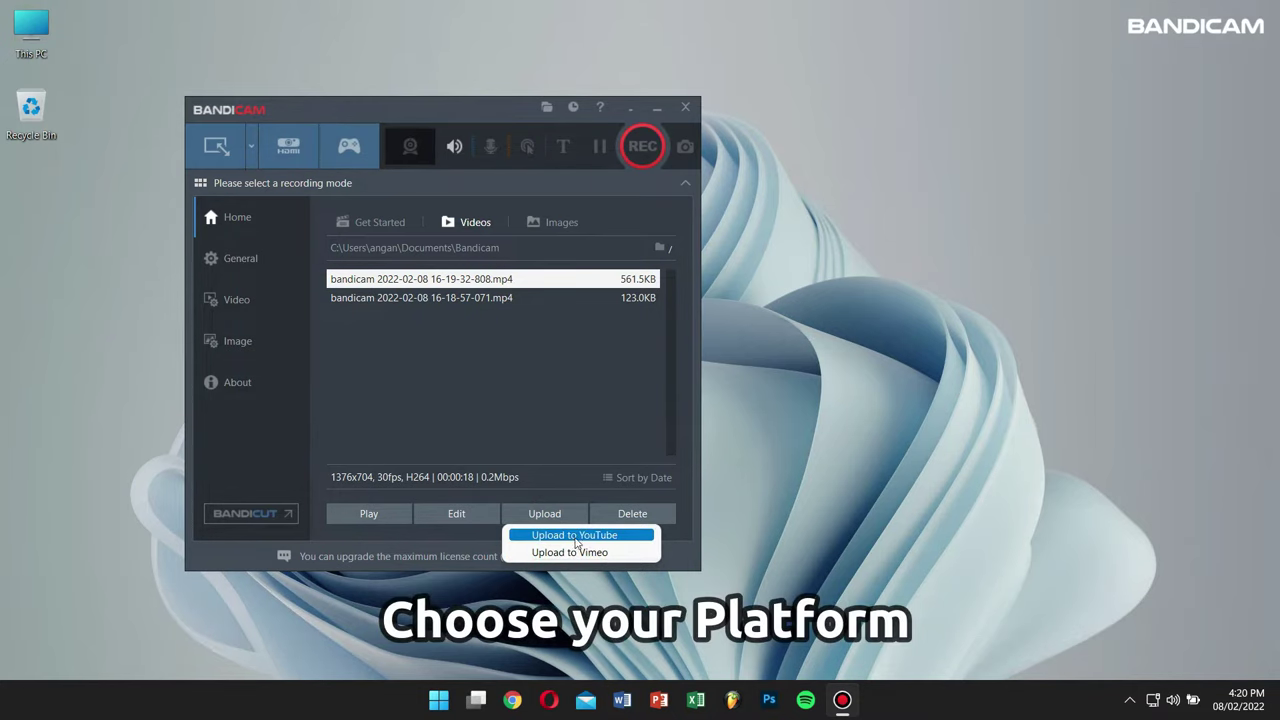
left_click(612, 431)
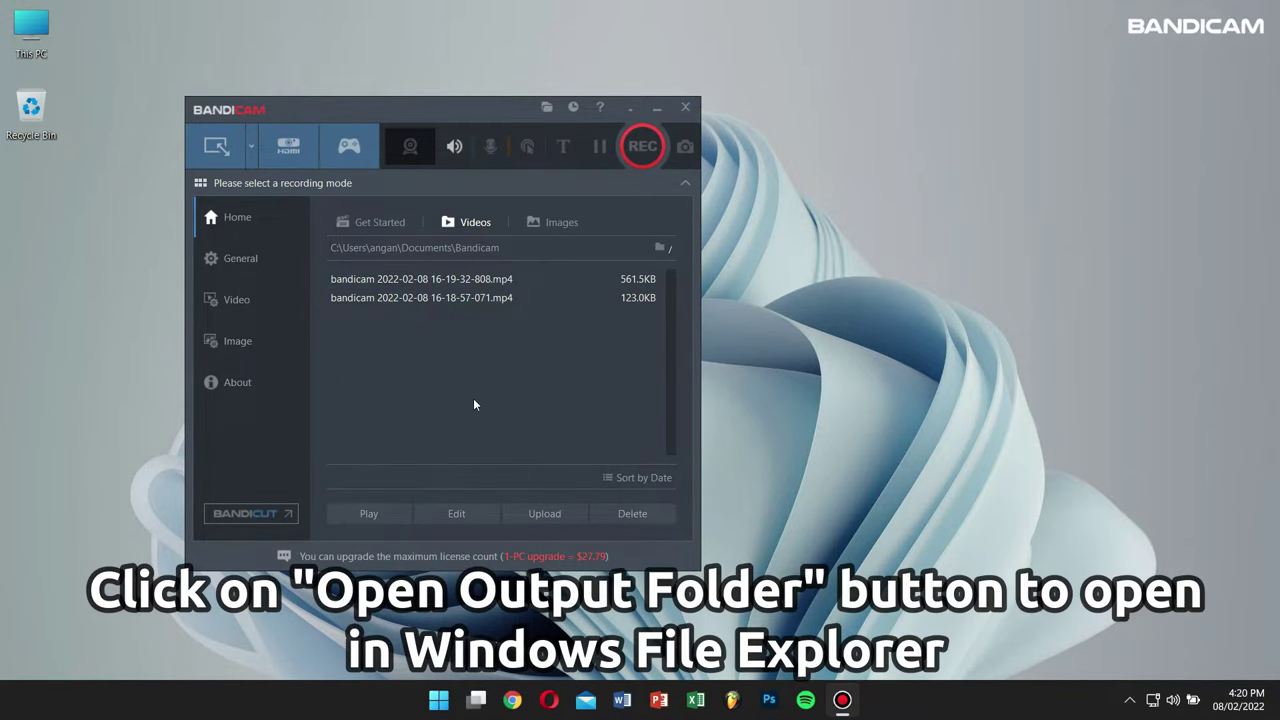
left_click(547, 108)
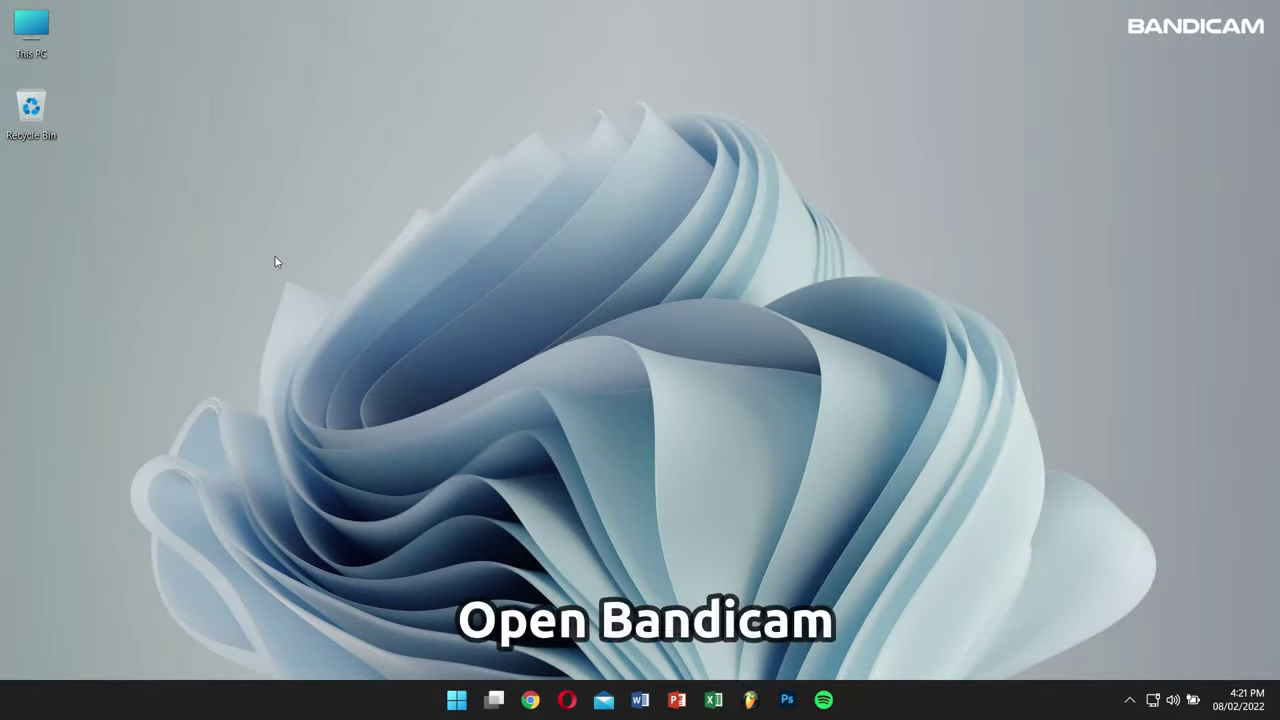
Relaunch Bandicam via a 'ba' search, switch to Fullscreen Display 1, and start recording.
key("super")
type("ba")
key("Return")
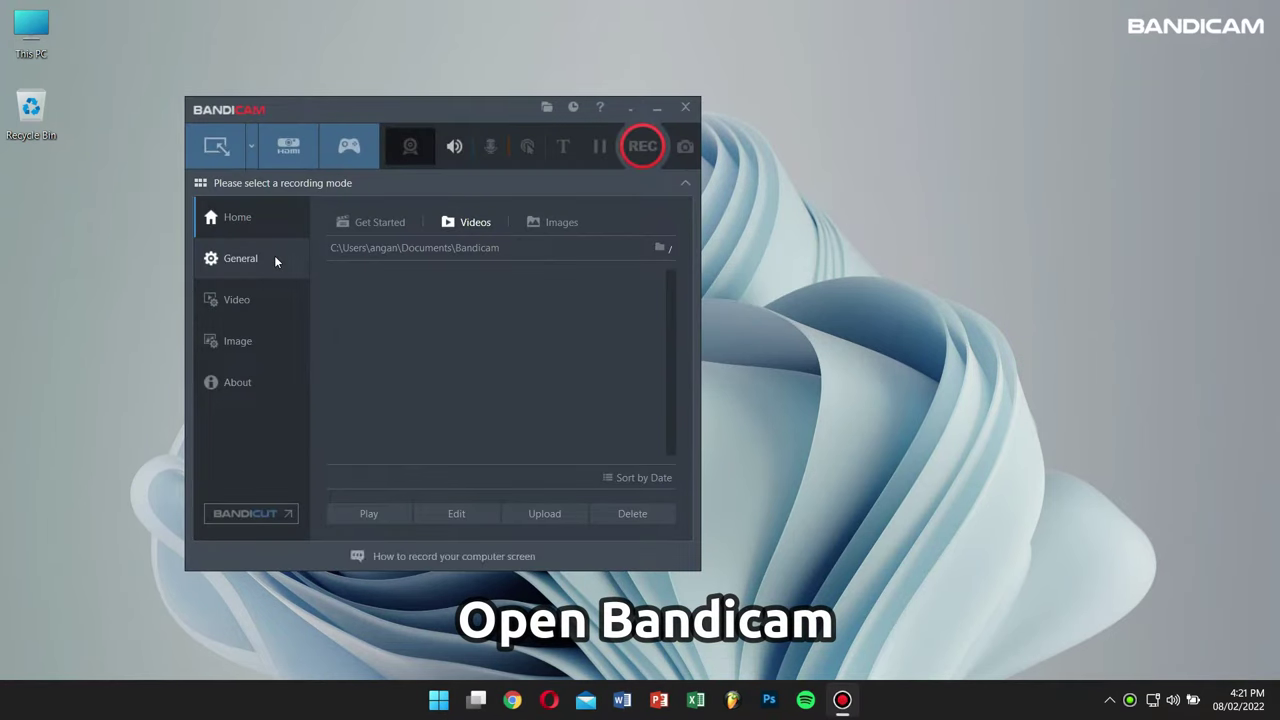
left_click(254, 151)
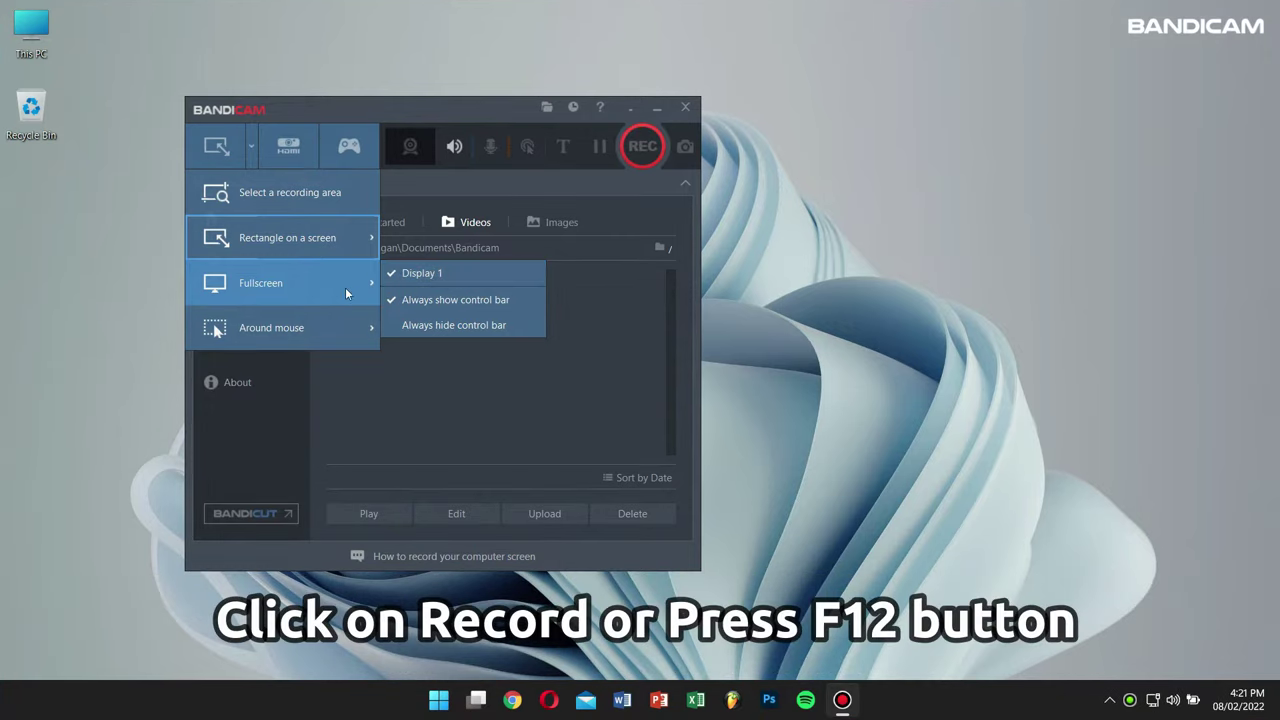
left_click(301, 286)
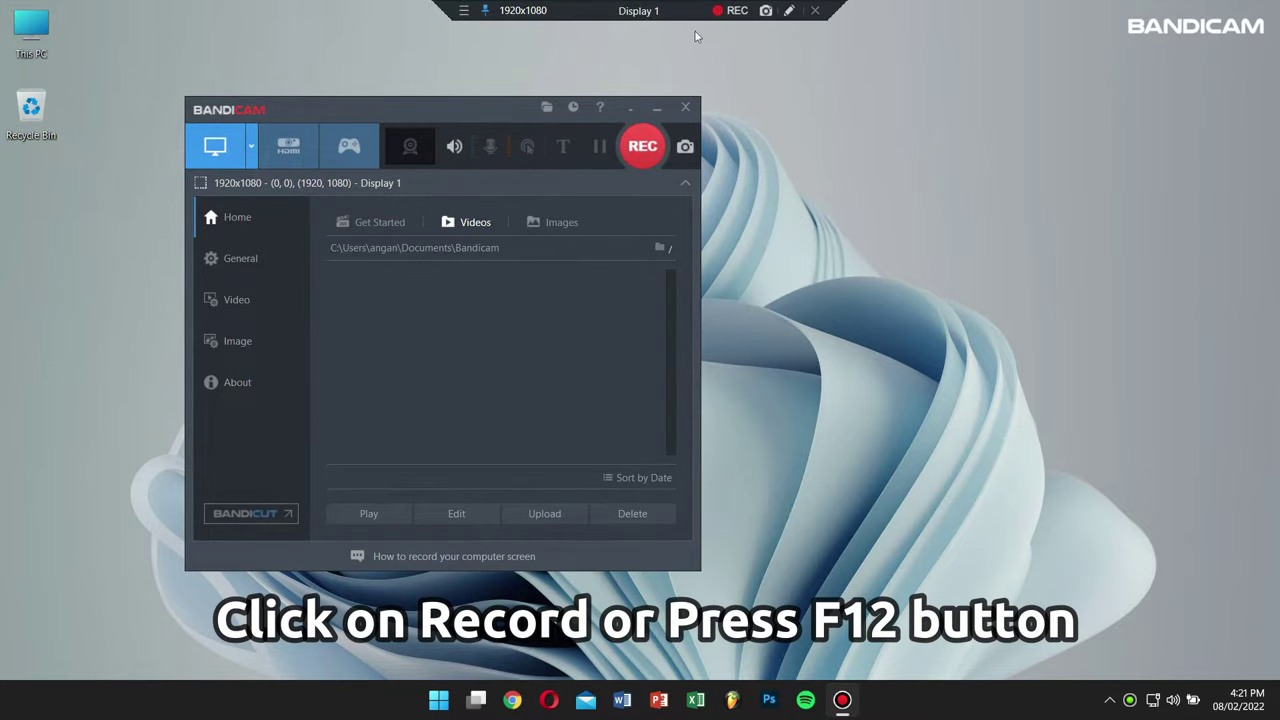
left_click(729, 11)
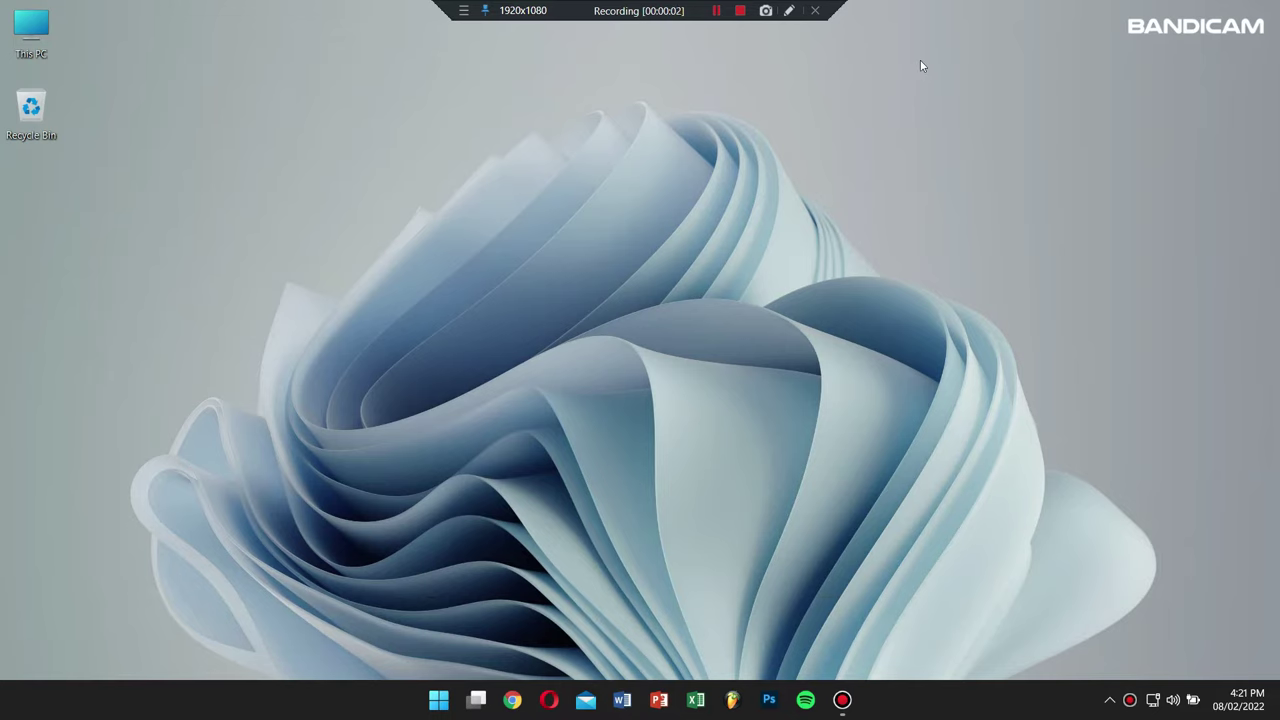
Draw a red arrow pointing at the Recycle Bin and a red box around it, then clear them.
left_click(789, 11)
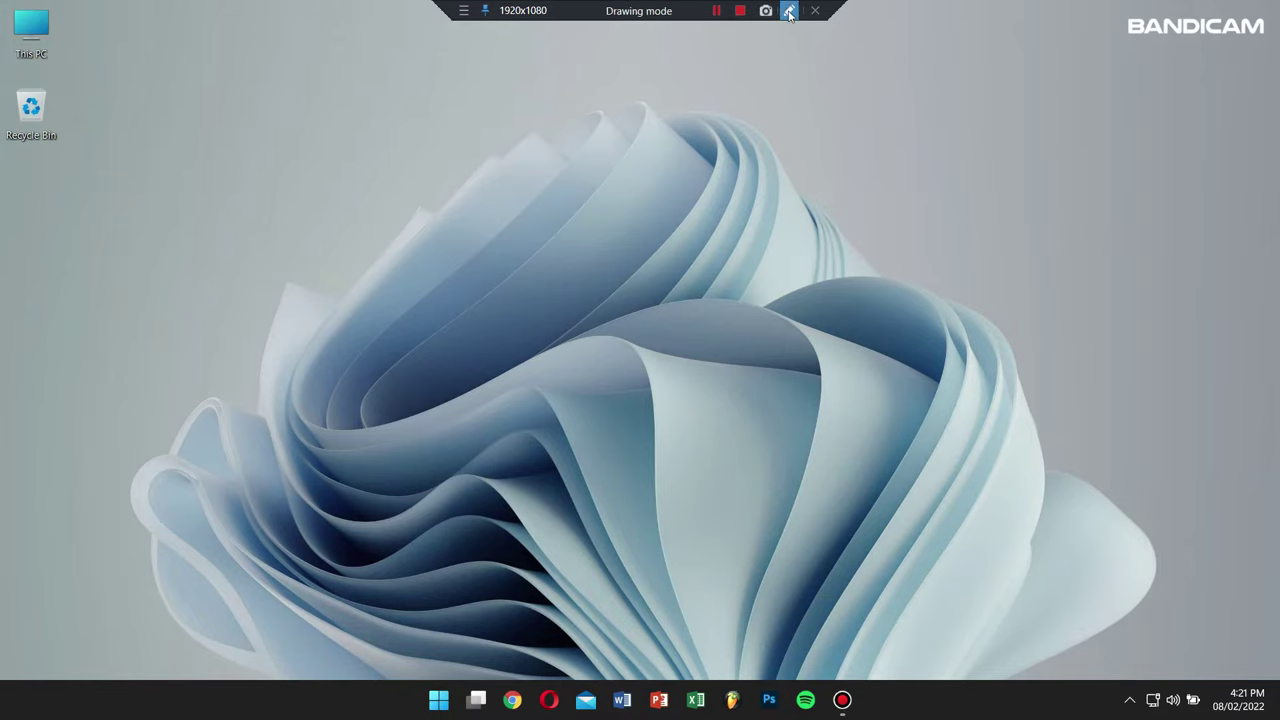
left_click(1264, 131)
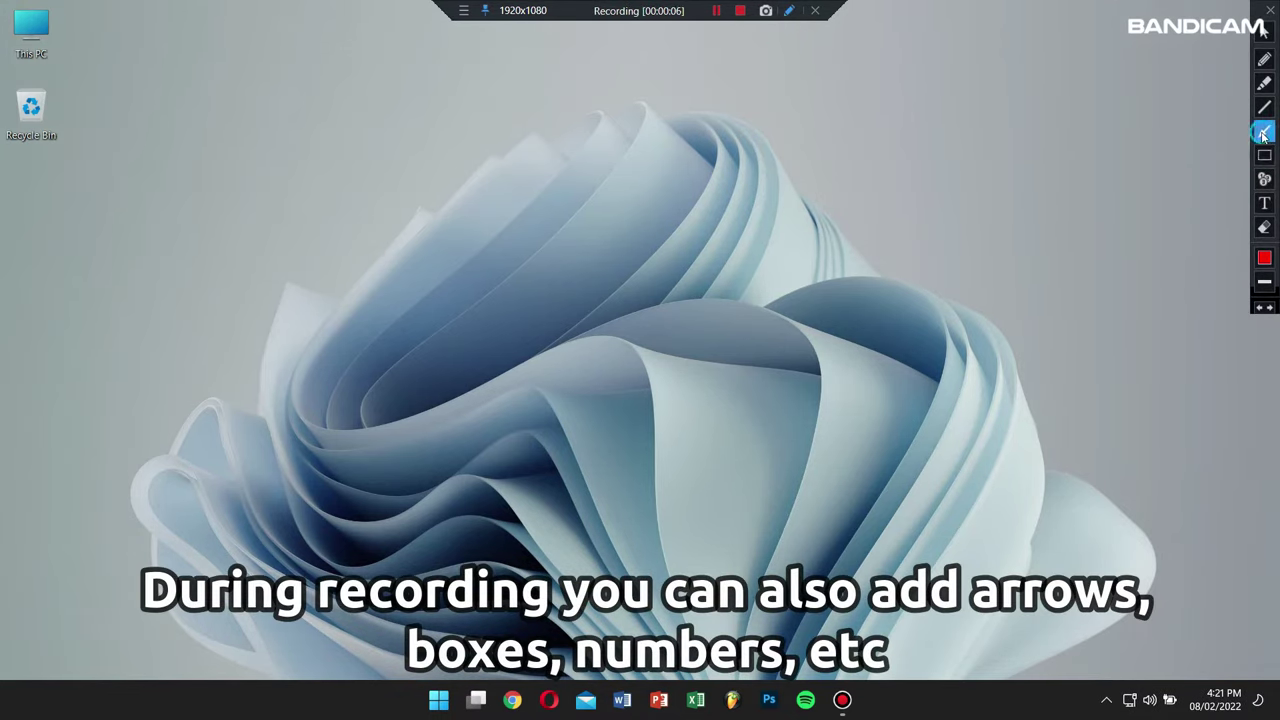
mouse_move(330, 73)
left_mouse_down()
mouse_move(75, 77)
mouse_move(75, 104)
left_mouse_up()
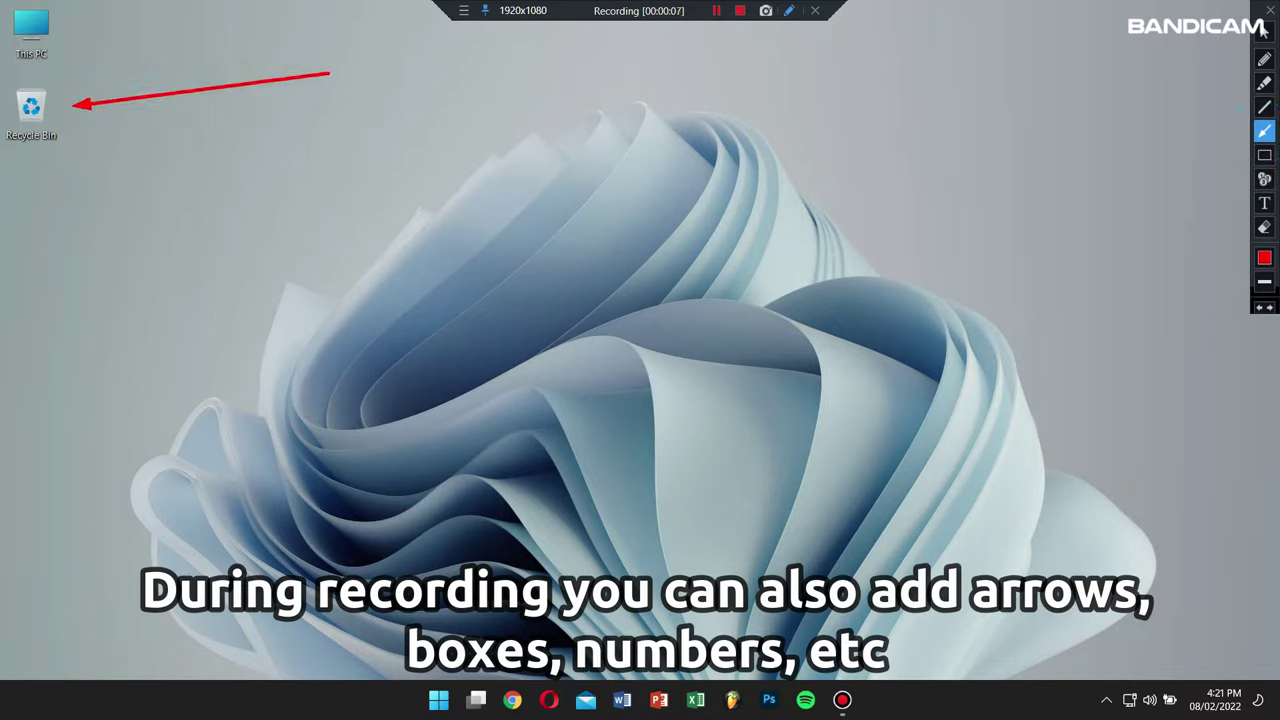
left_click(1264, 155)
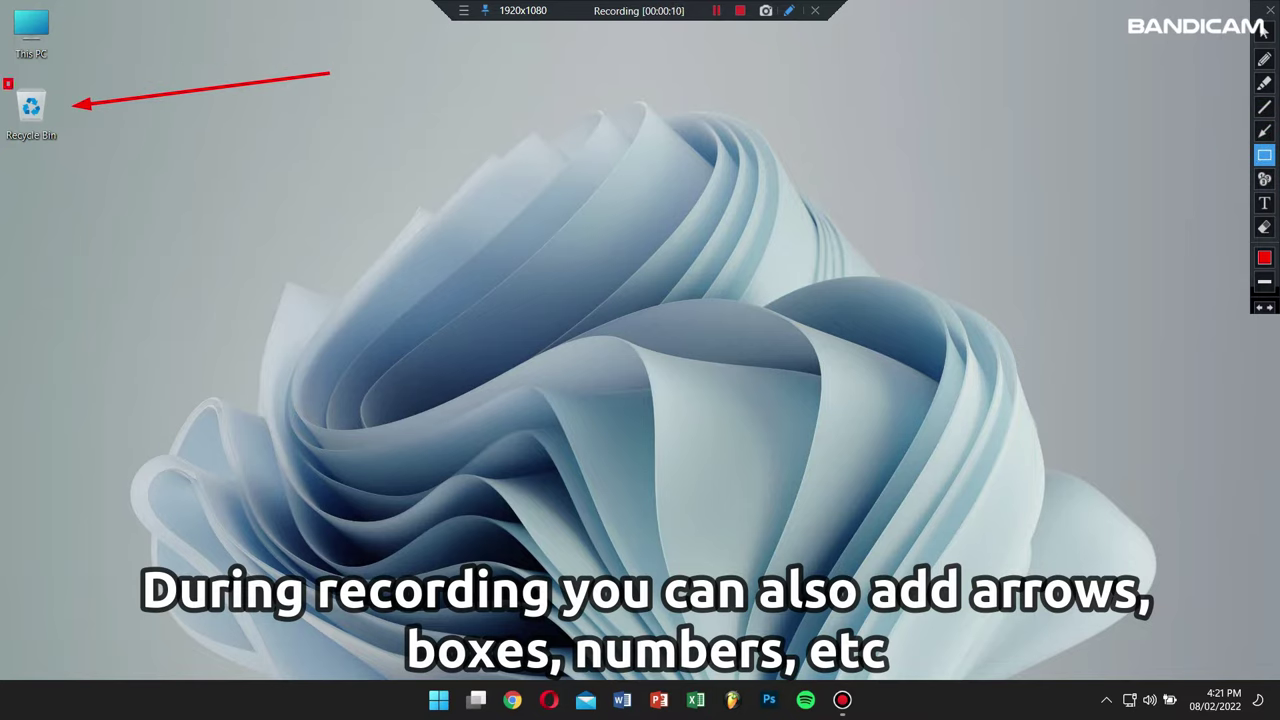
left_click_drag(4, 80, 67, 159)
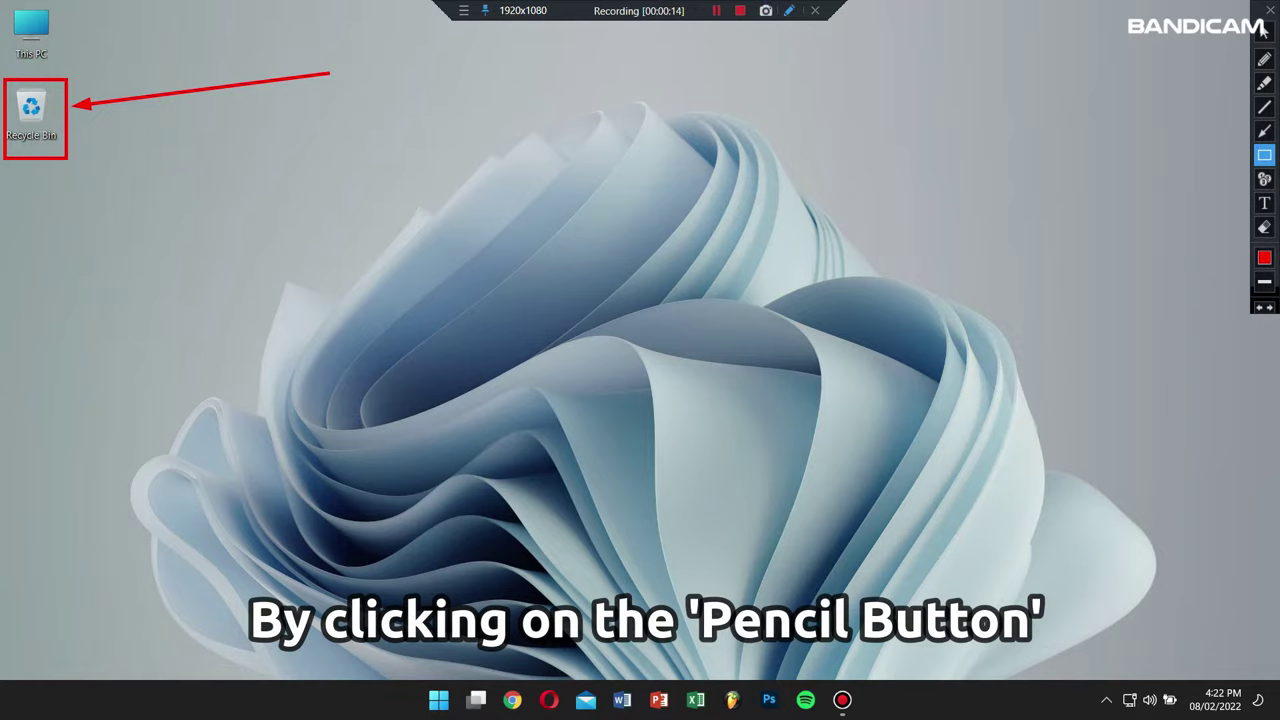
left_click(1262, 30)
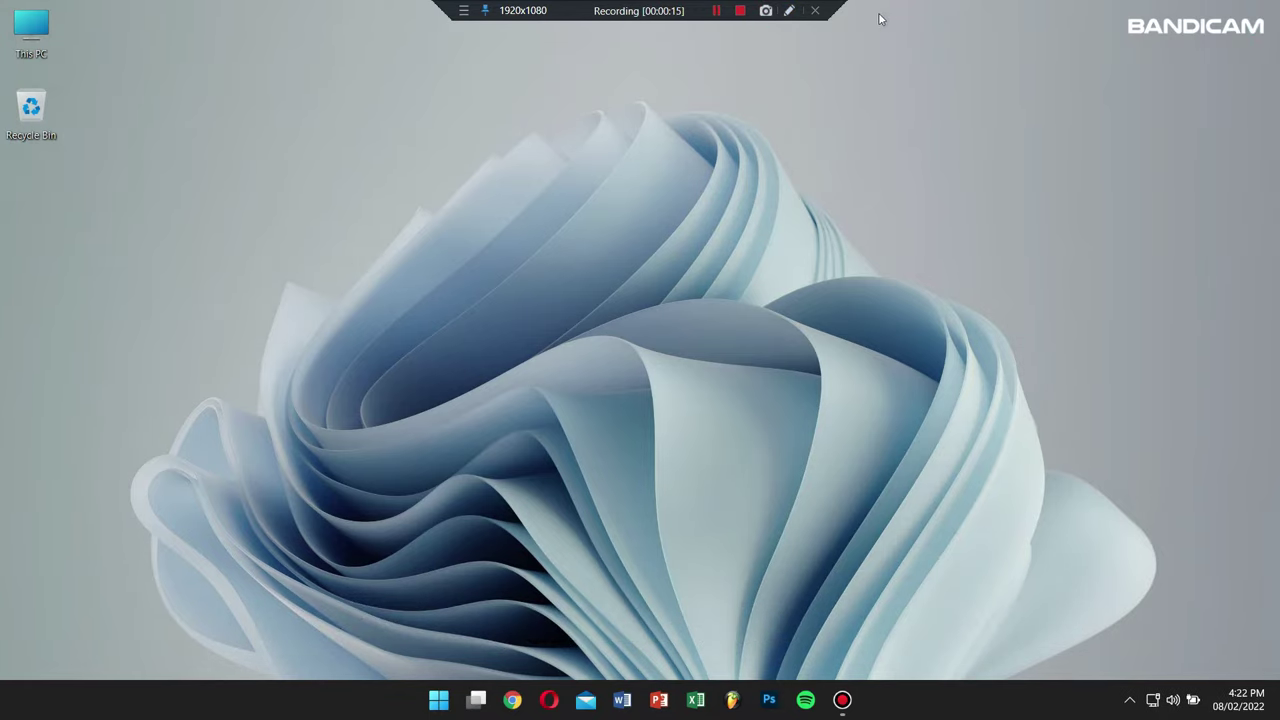
left_click(752, 14)
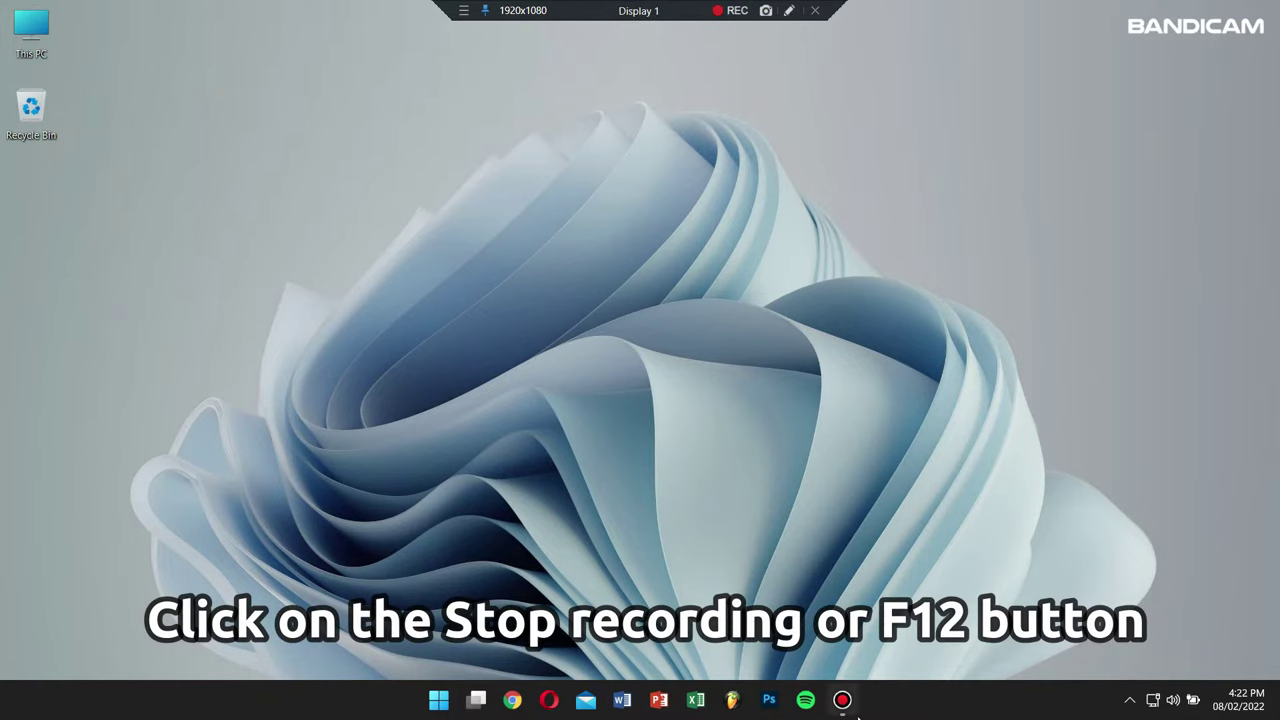
mouse_move(848, 710)
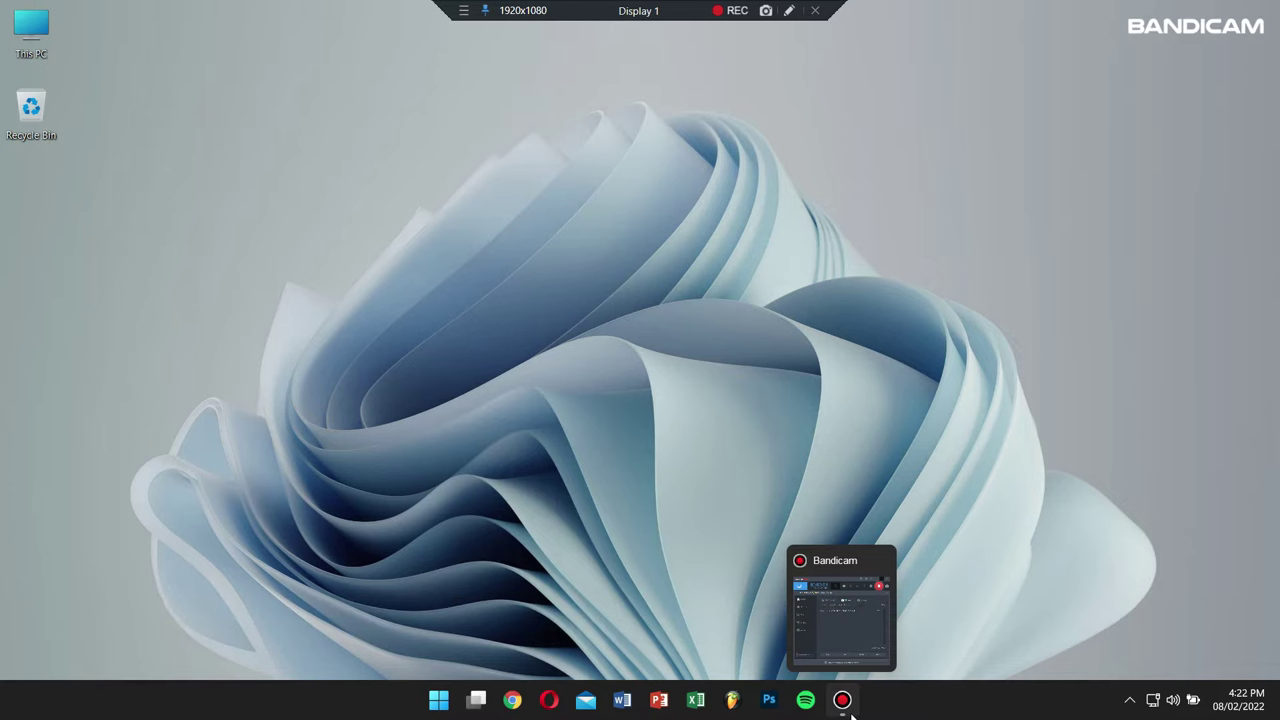
left_click(848, 712)
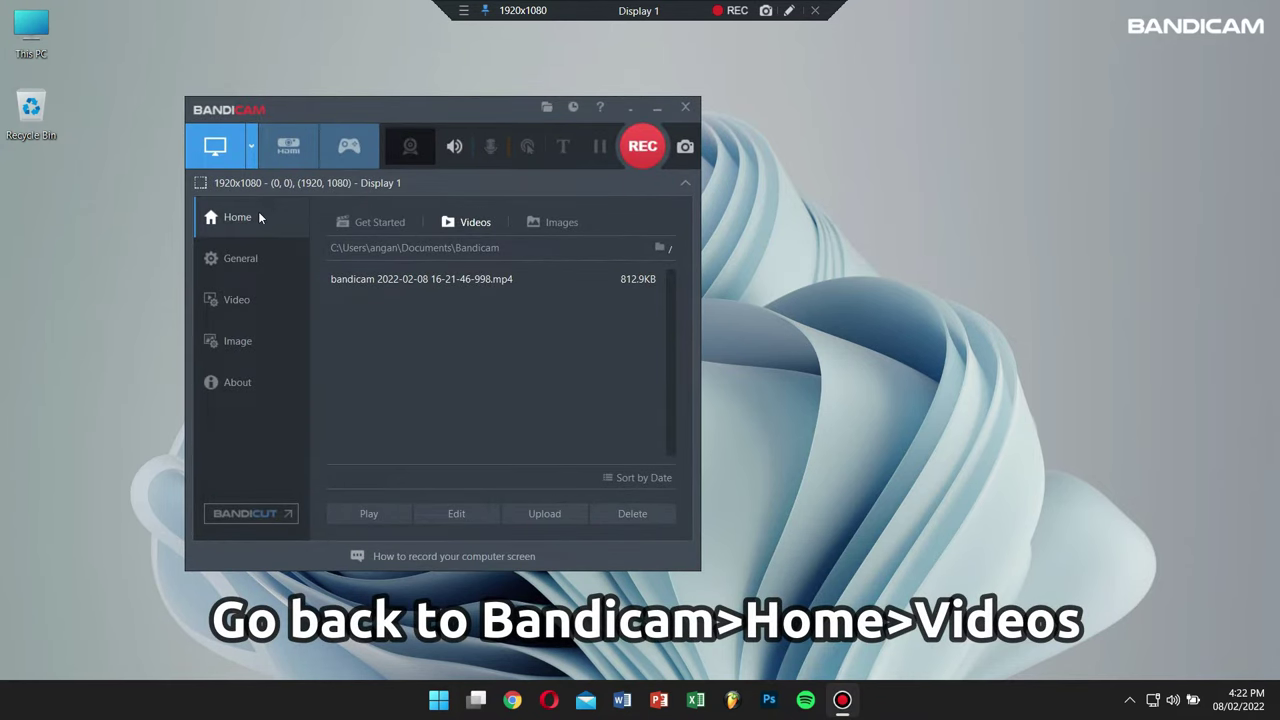
left_click(259, 217)
left_click(464, 224)
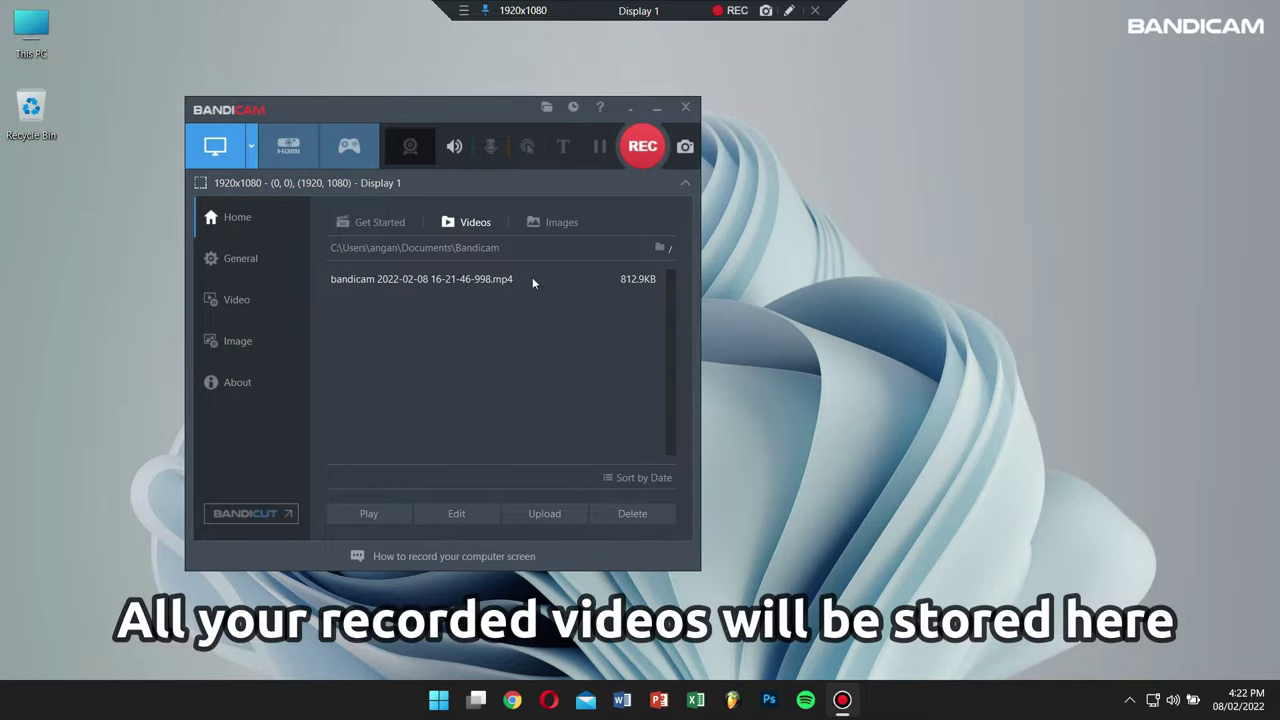
left_click(483, 279)
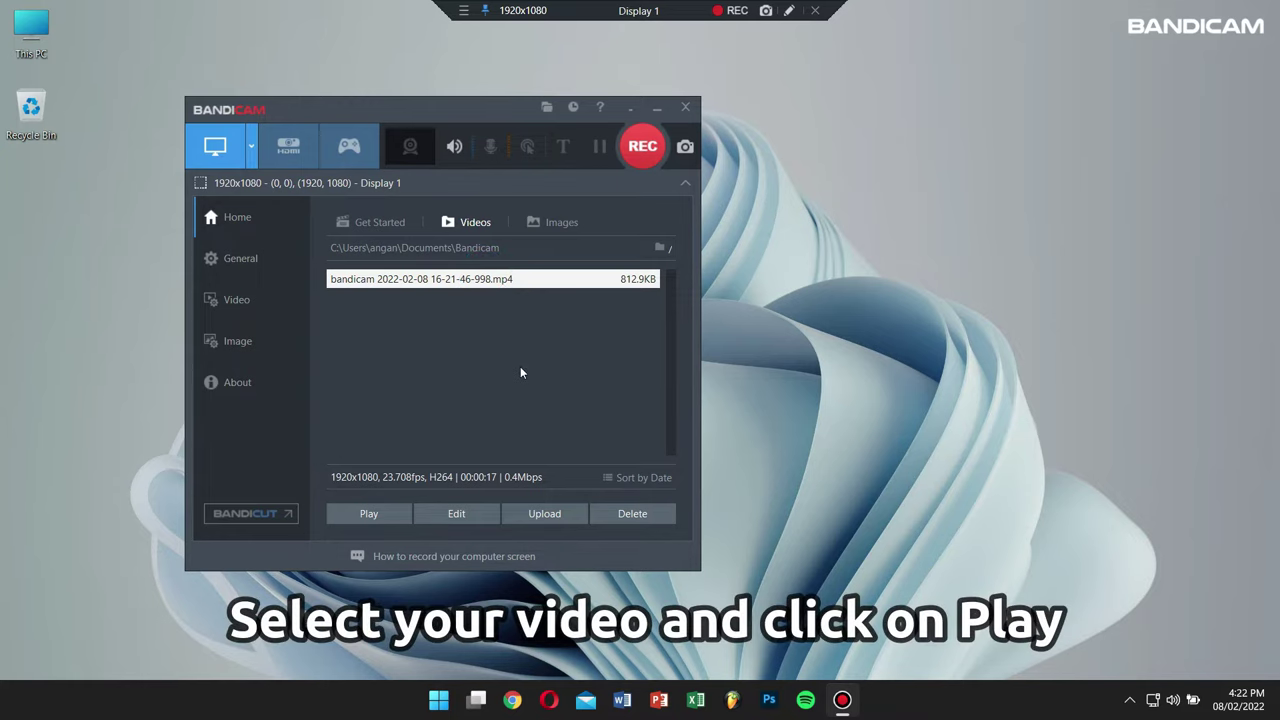
left_click(388, 521)
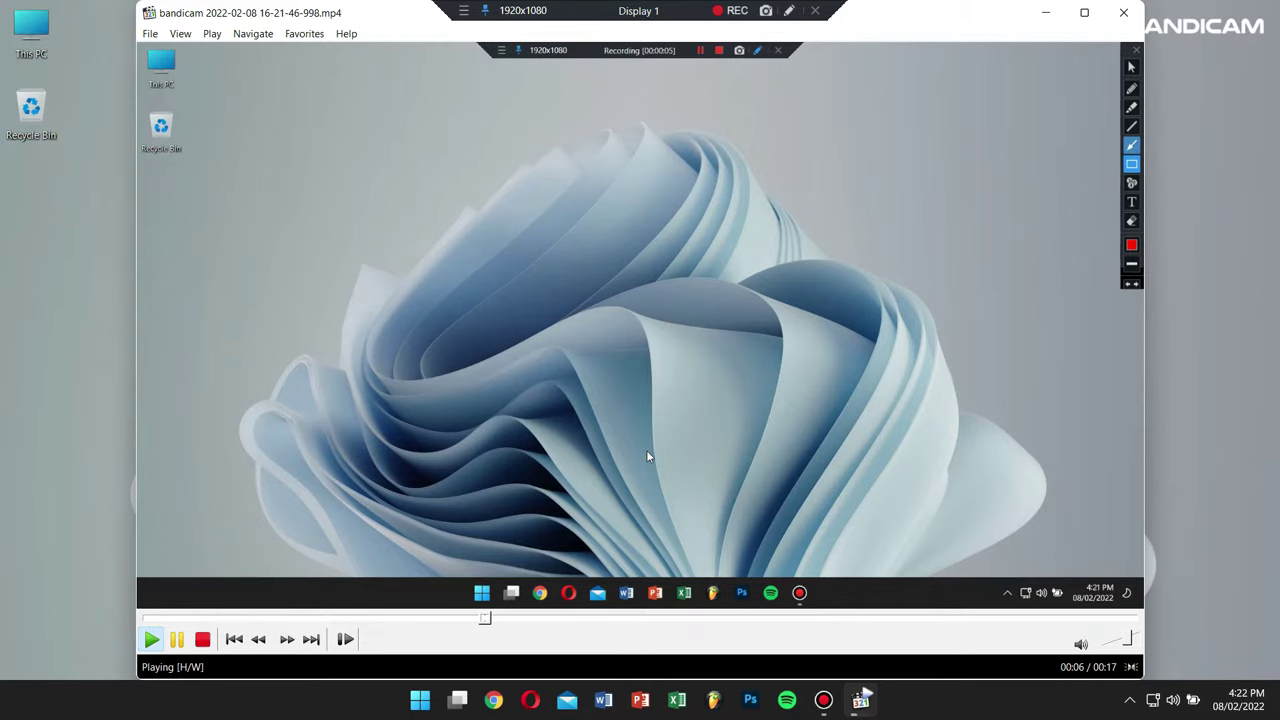
left_click(1118, 12)
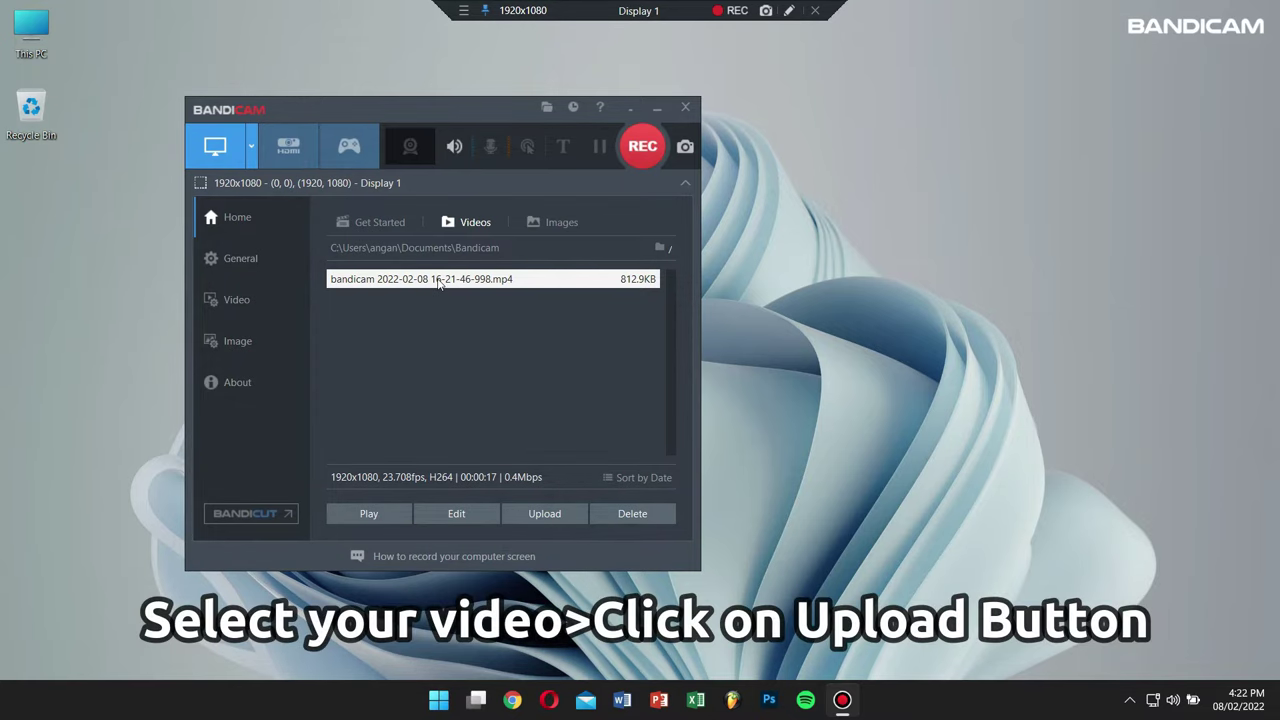
left_click(549, 517)
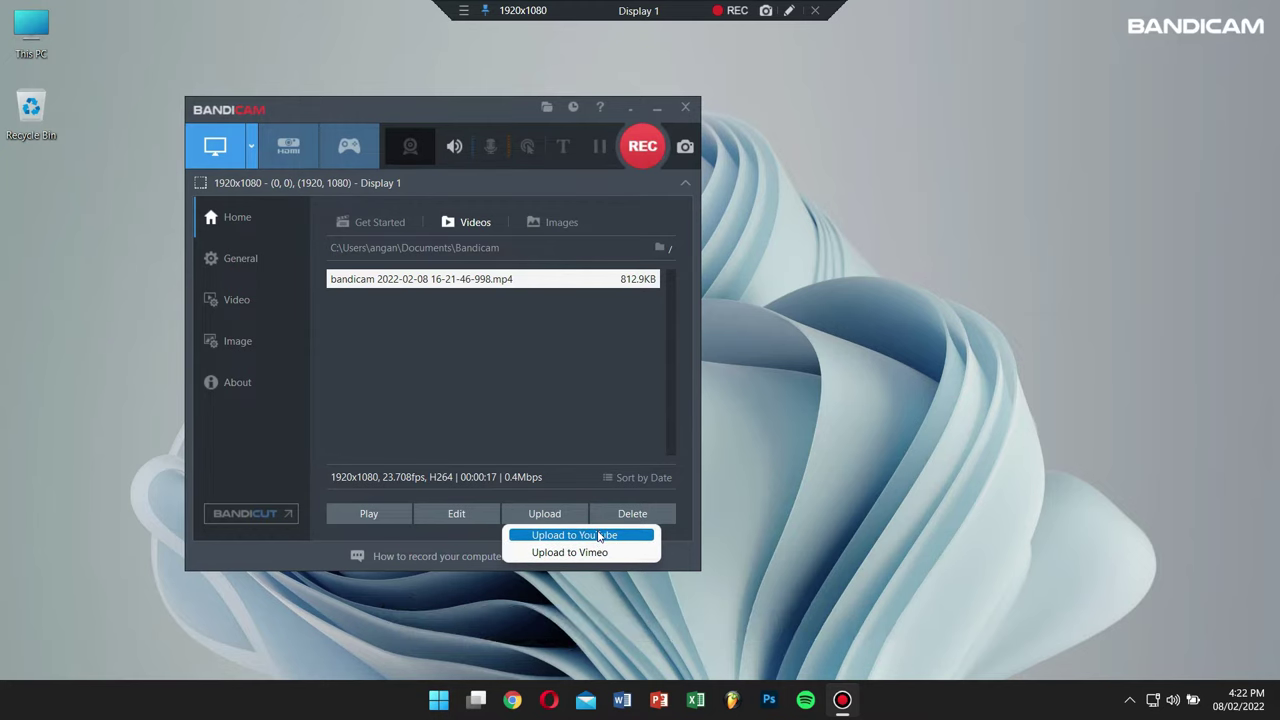
left_click(521, 348)
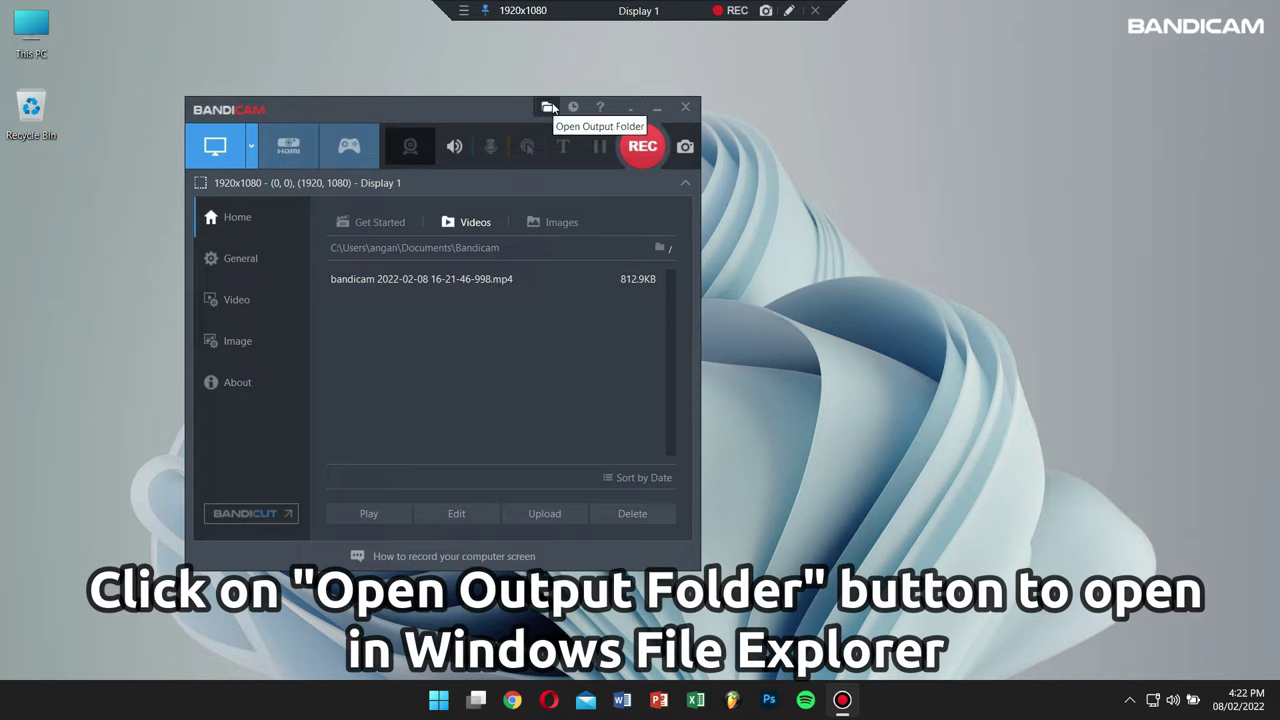
Open Bandicam's output folder and select the saved mp4 in File Explorer.
left_click(549, 107)
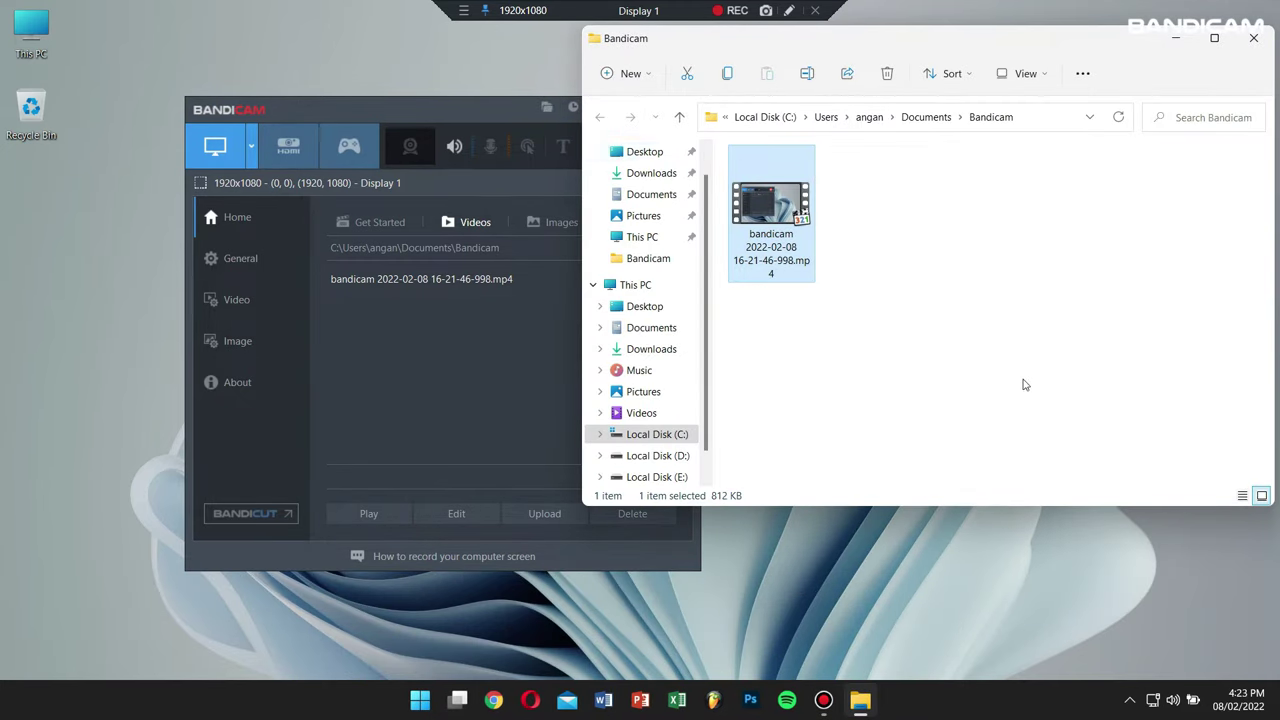
left_click_drag(1000, 357, 837, 199)
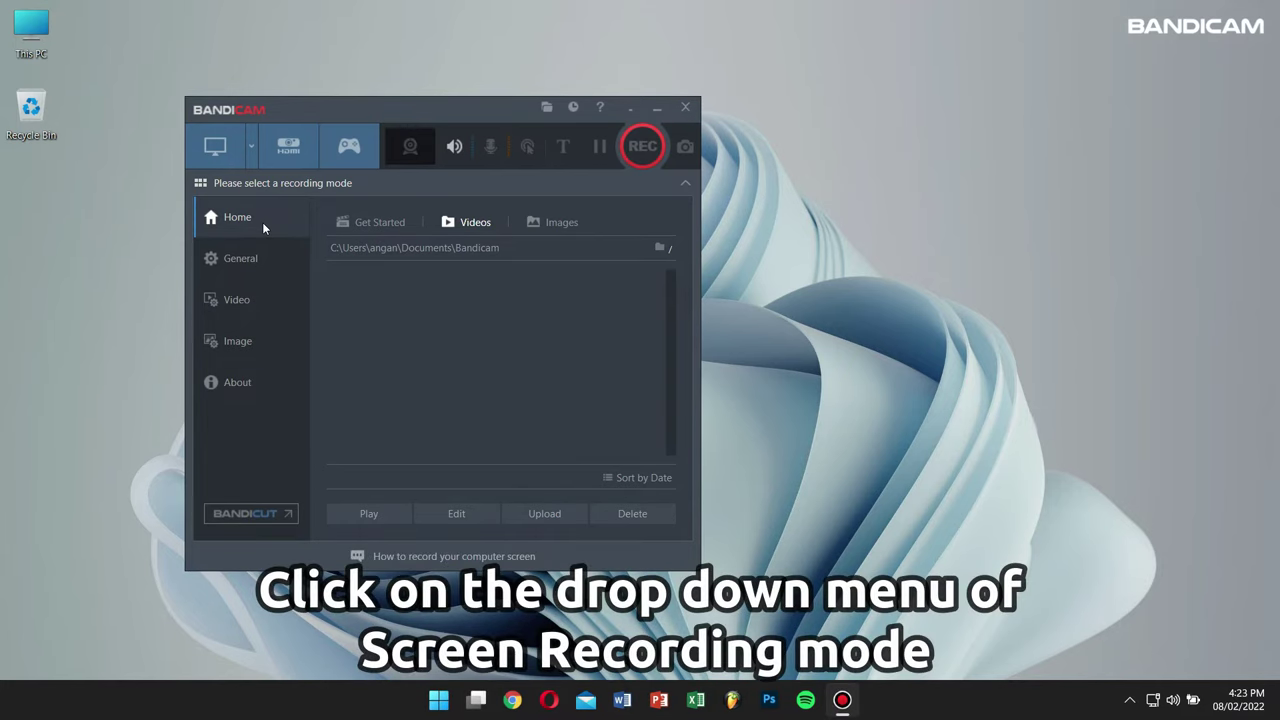
Choose the Around mouse recording mode with the 1280x720 (16:9) preset size.
left_click(248, 158)
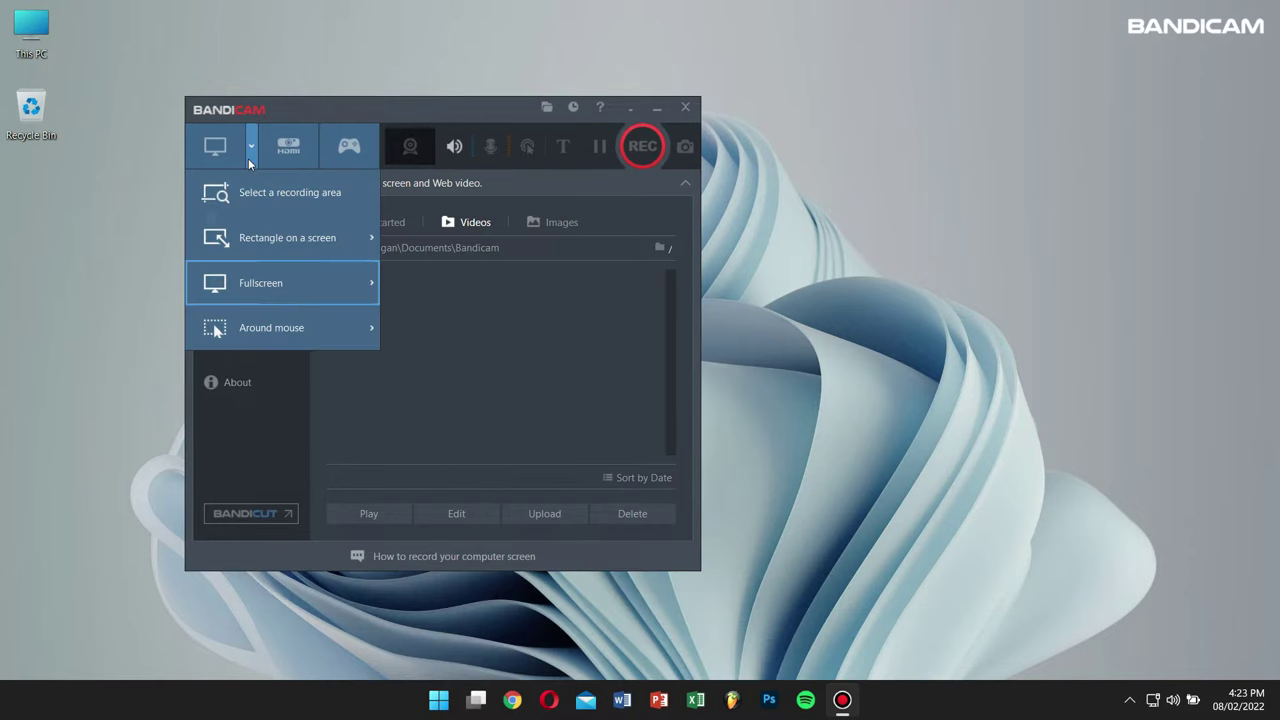
mouse_move(286, 345)
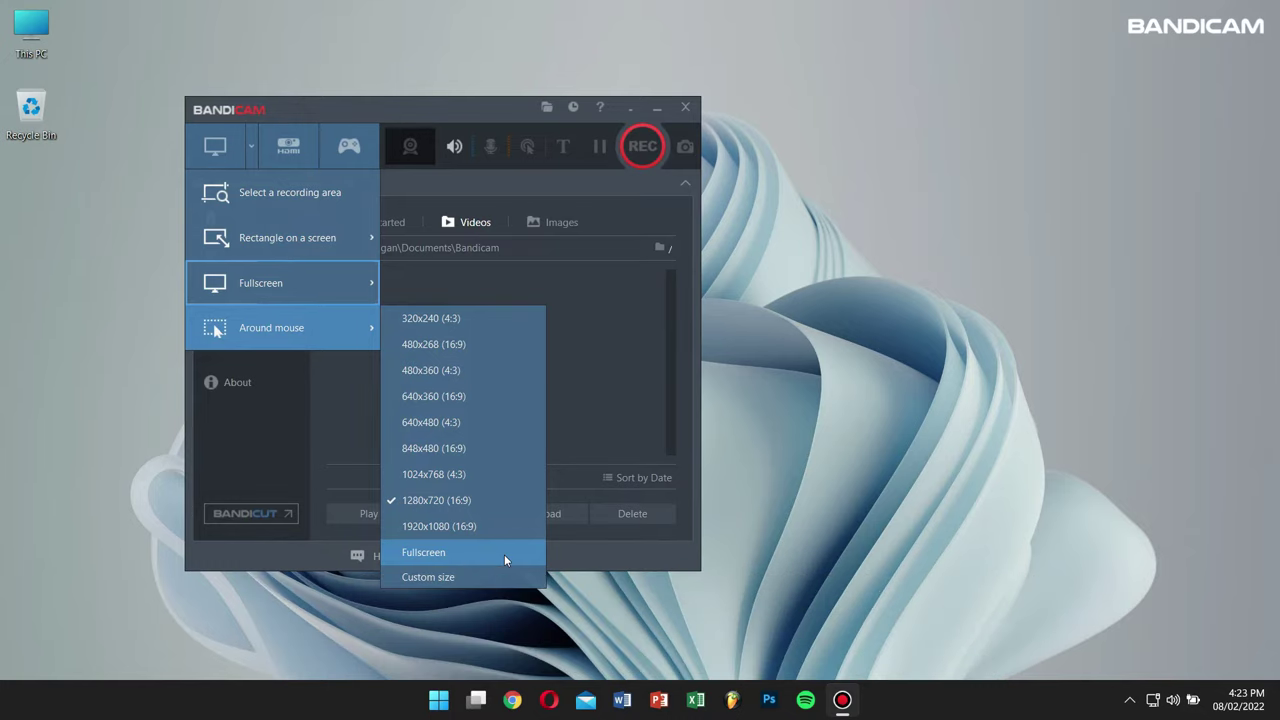
left_click(489, 502)
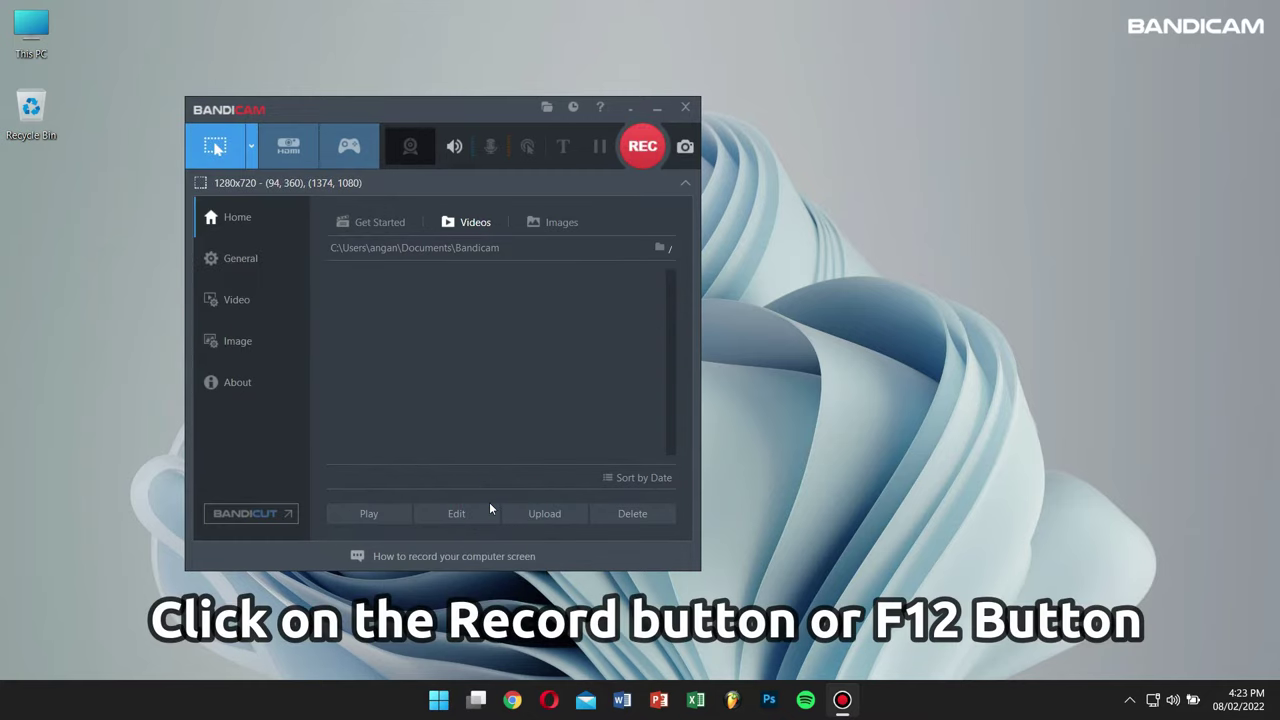
left_click(641, 150)
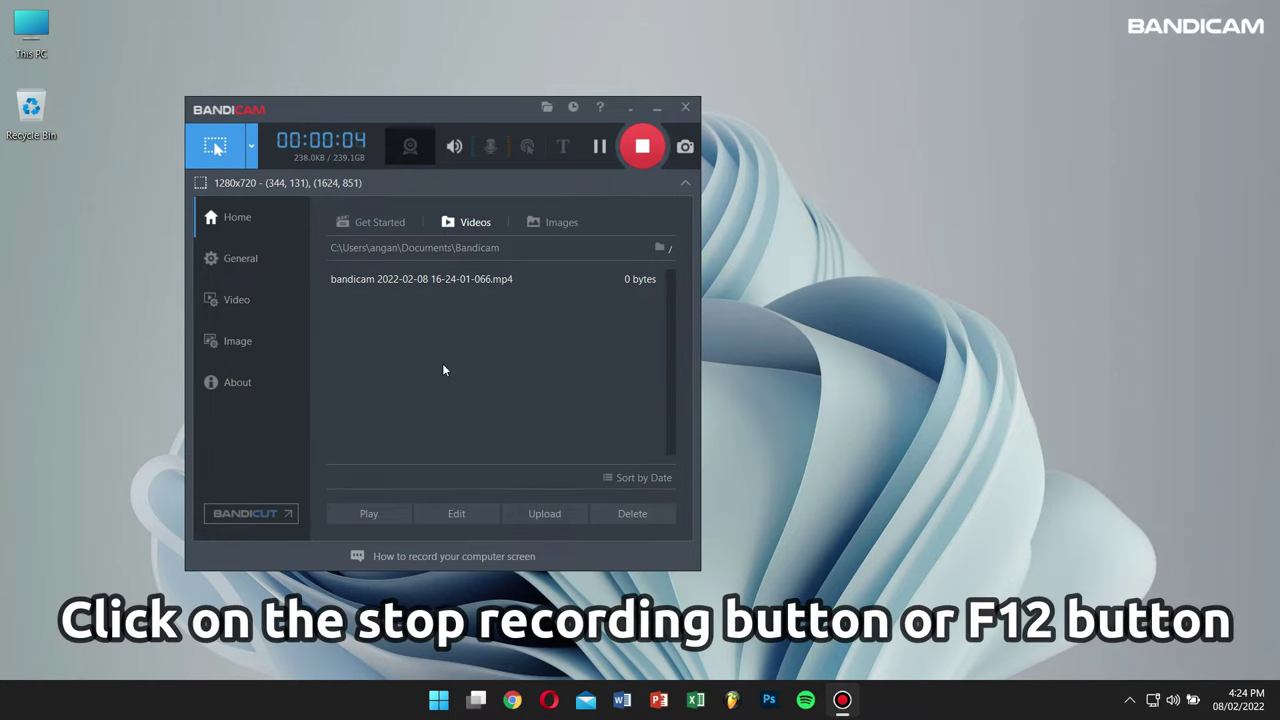
left_click(643, 147)
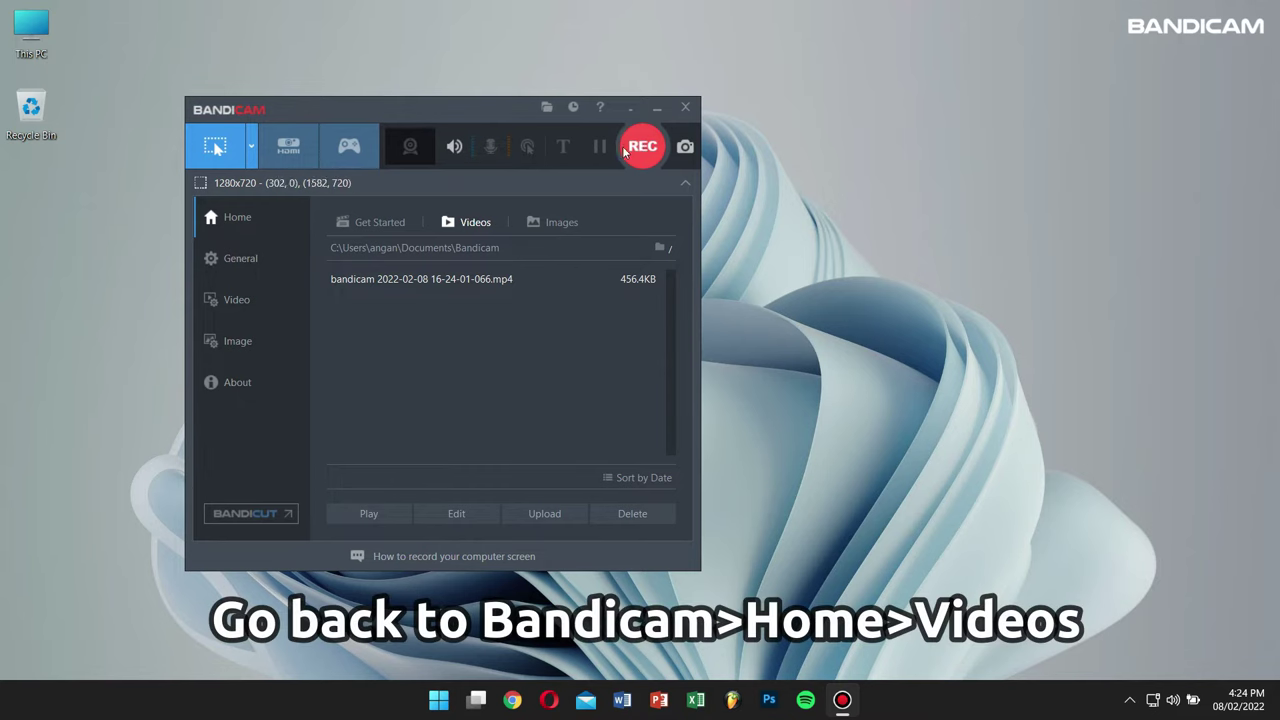
left_click_drag(444, 107, 513, 72)
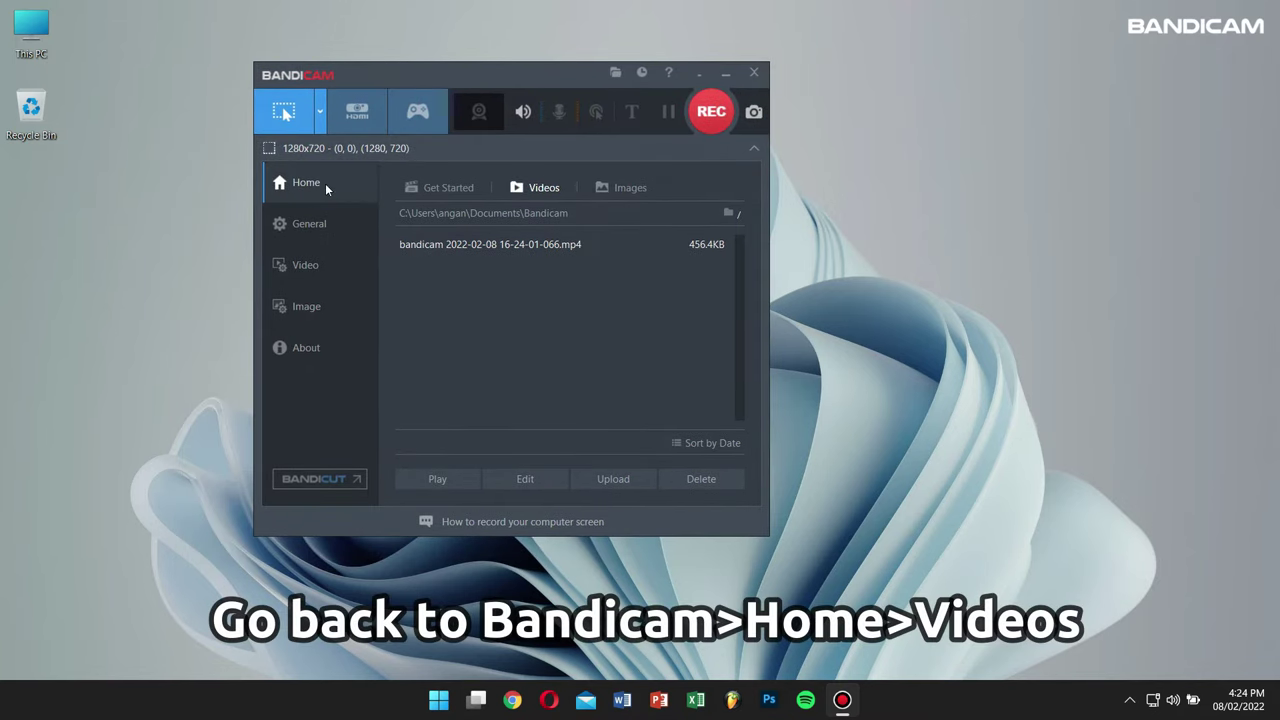
left_click(537, 192)
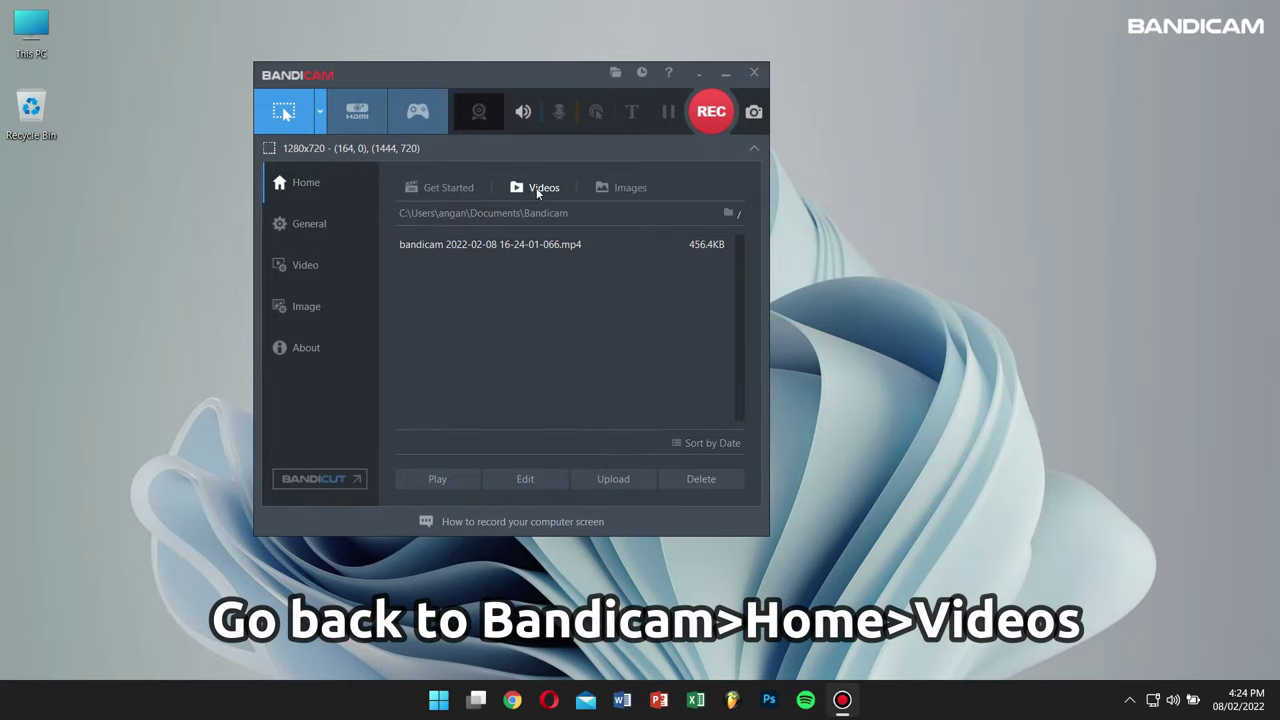
left_click(533, 245)
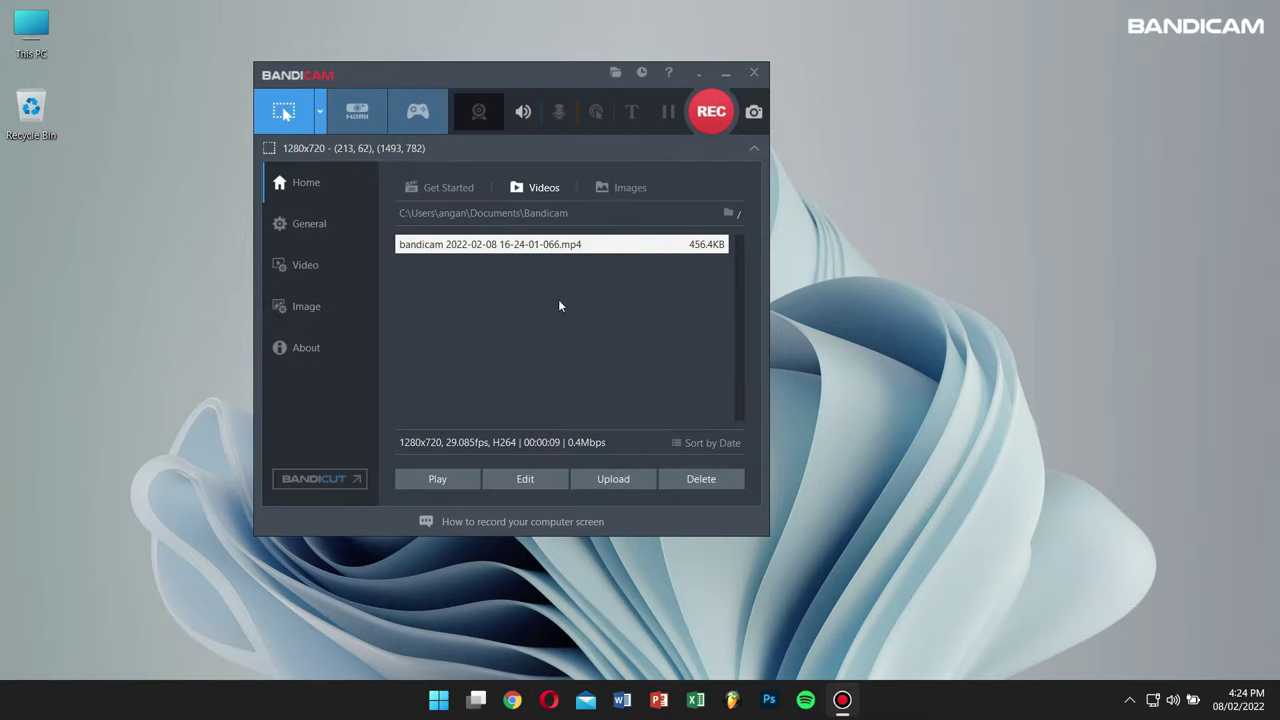
left_click(464, 479)
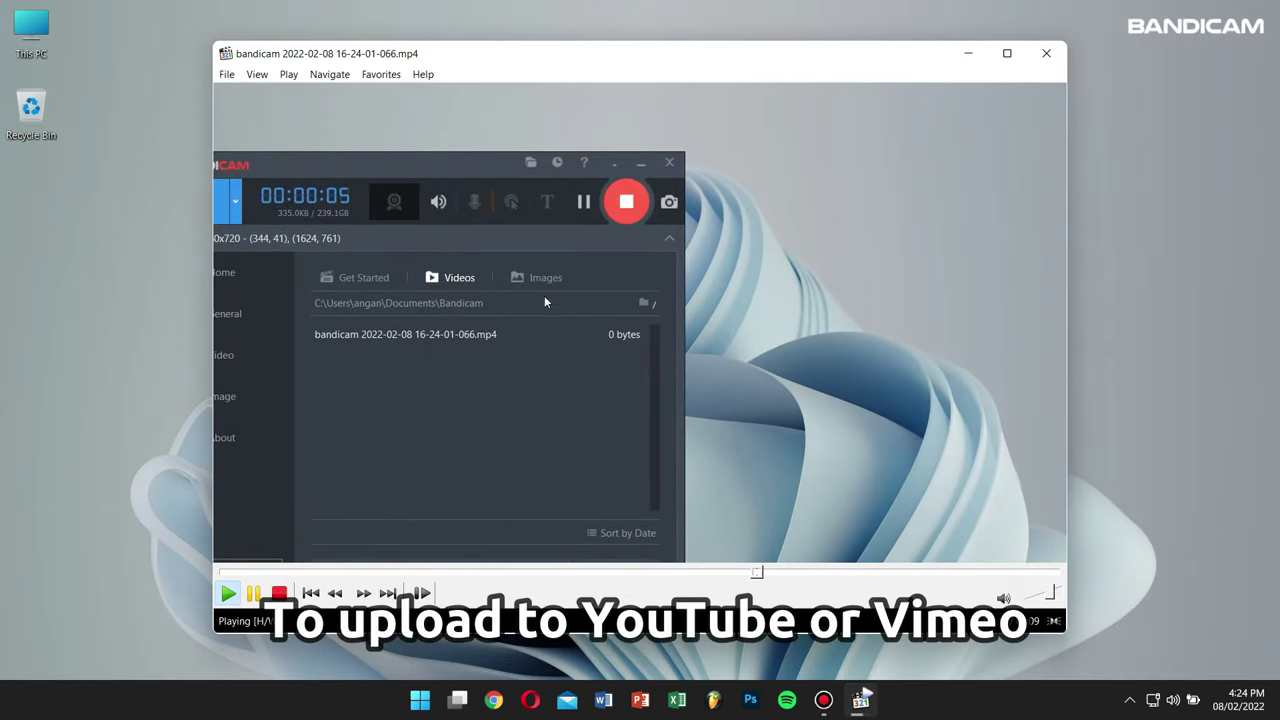
left_click(1048, 56)
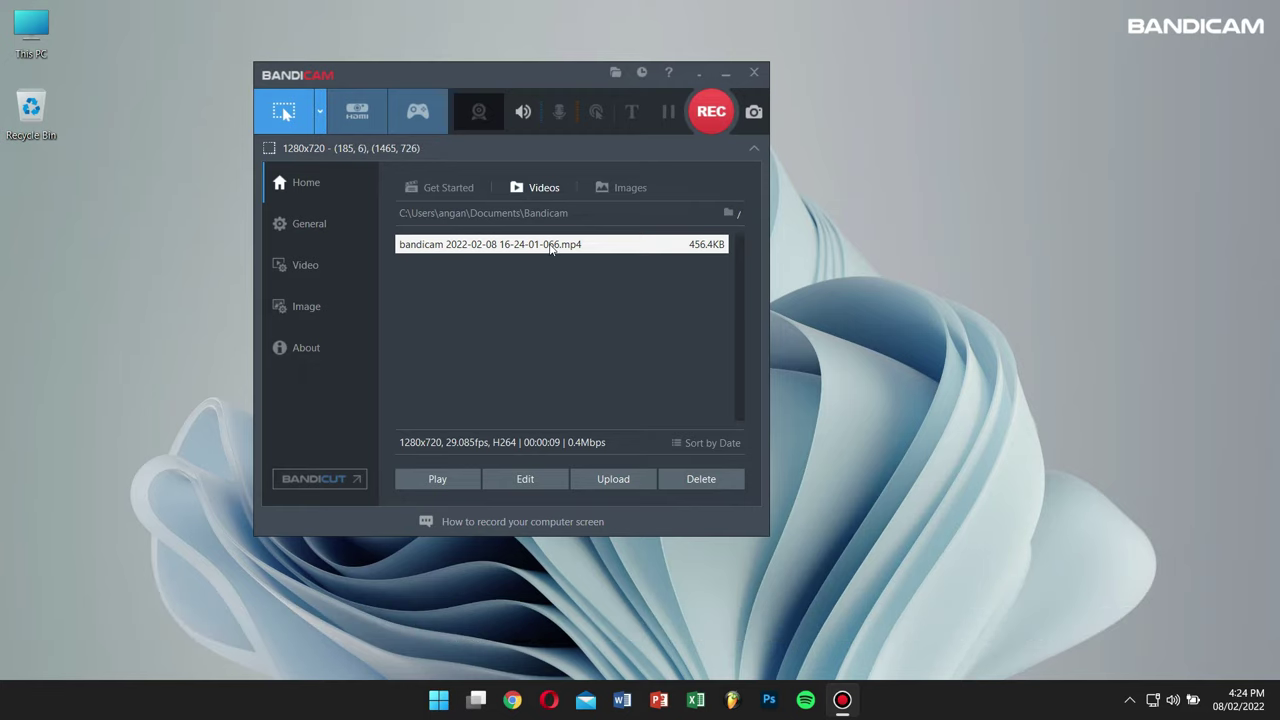
left_click(628, 484)
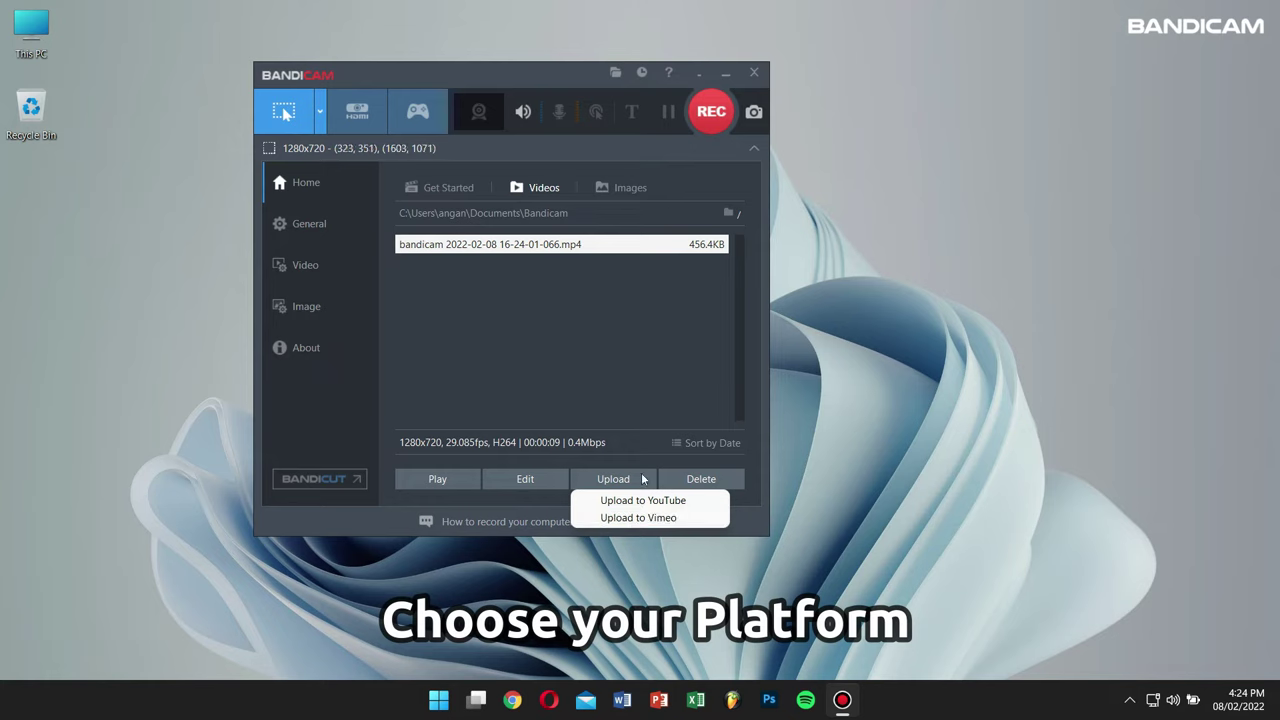
left_click(675, 398)
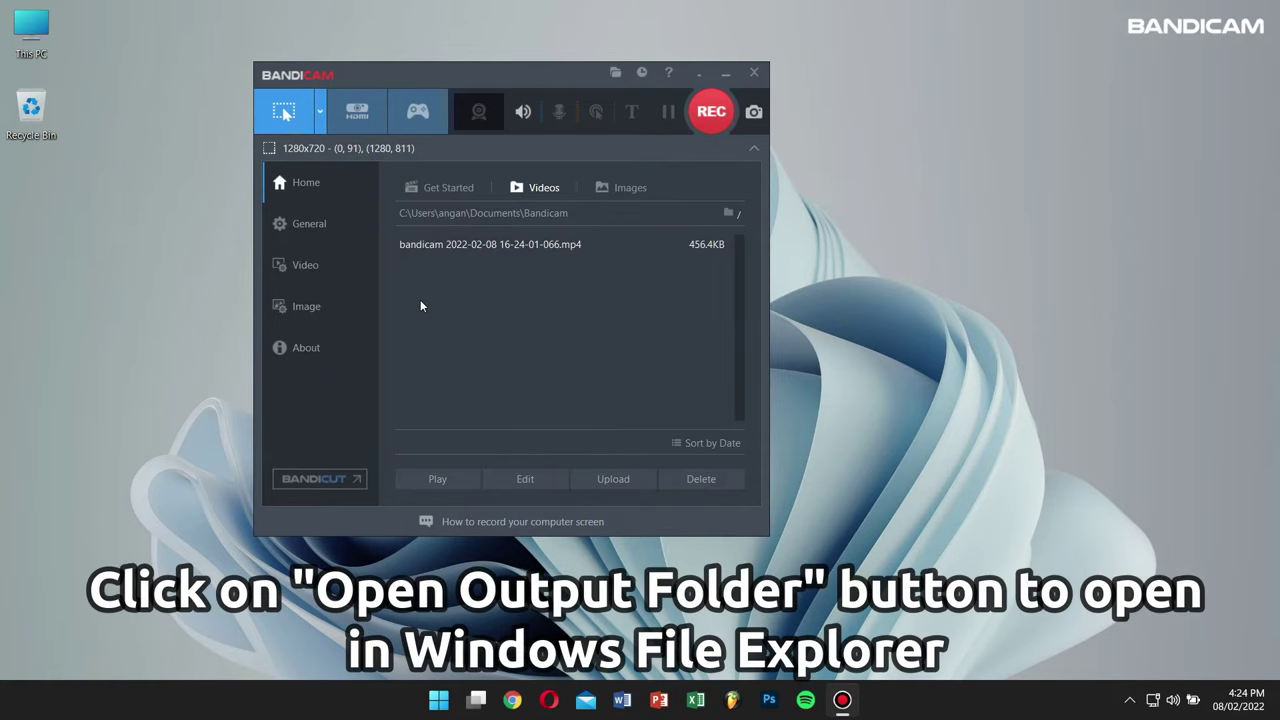
left_click(616, 75)
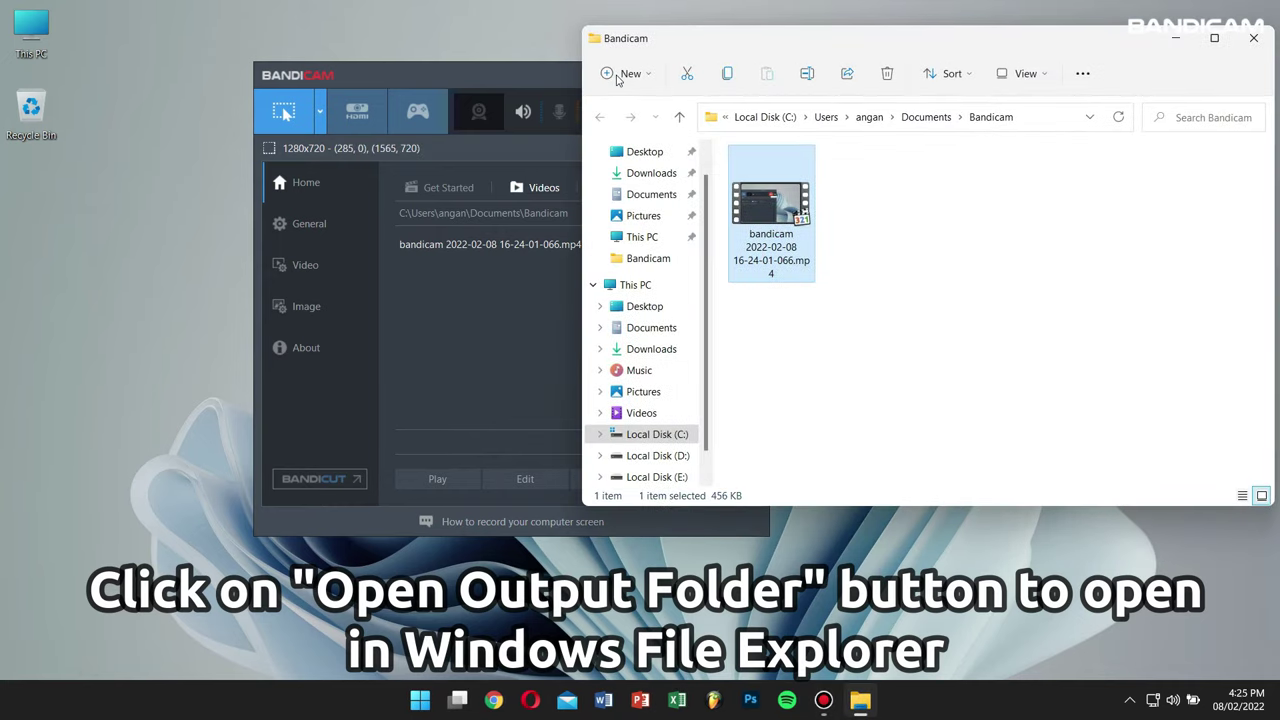
left_click_drag(947, 319, 772, 197)
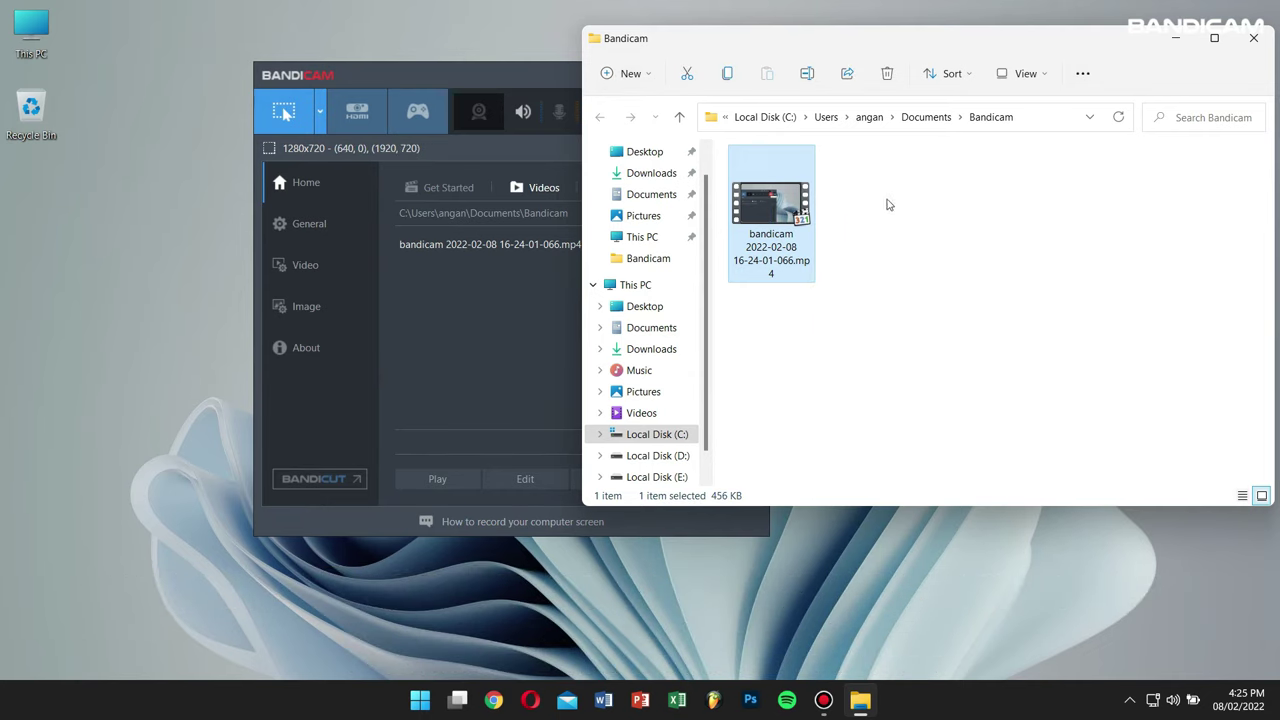
left_click(1251, 42)
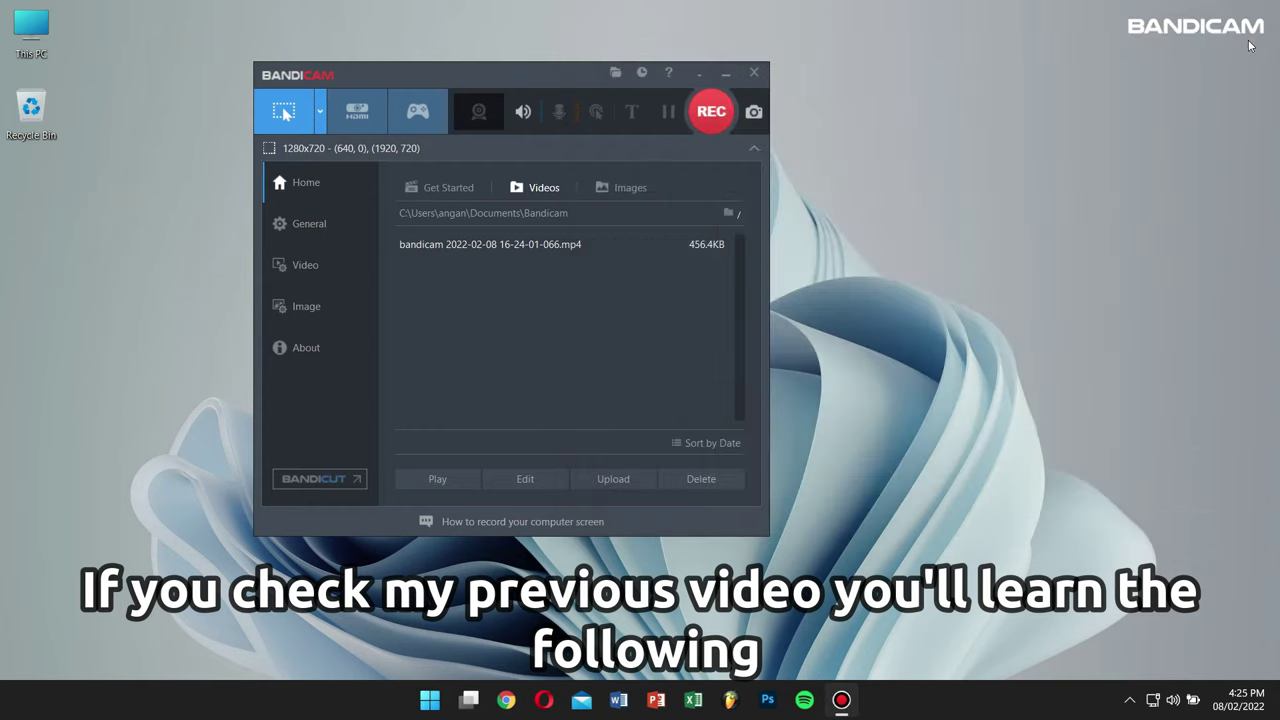
Drag the Bandicam window to the top-left side of the screen.
left_click_drag(542, 75, 473, 83)
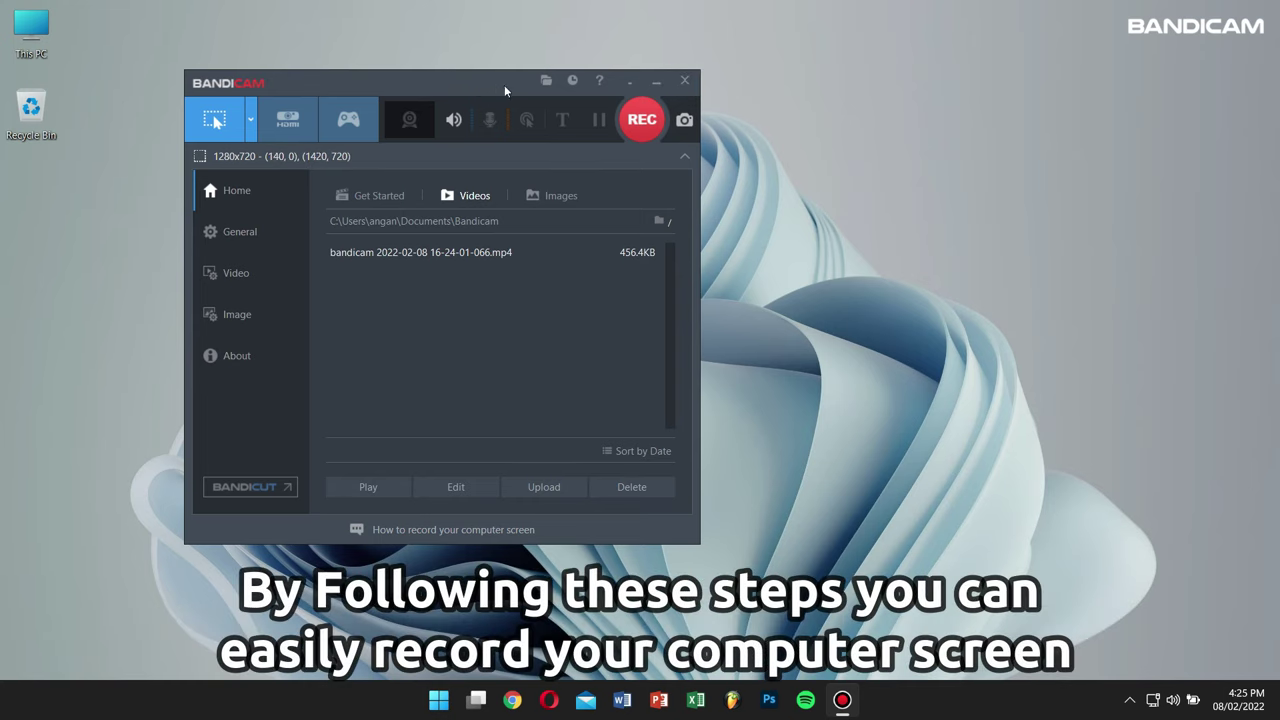
left_click_drag(504, 90, 390, 62)
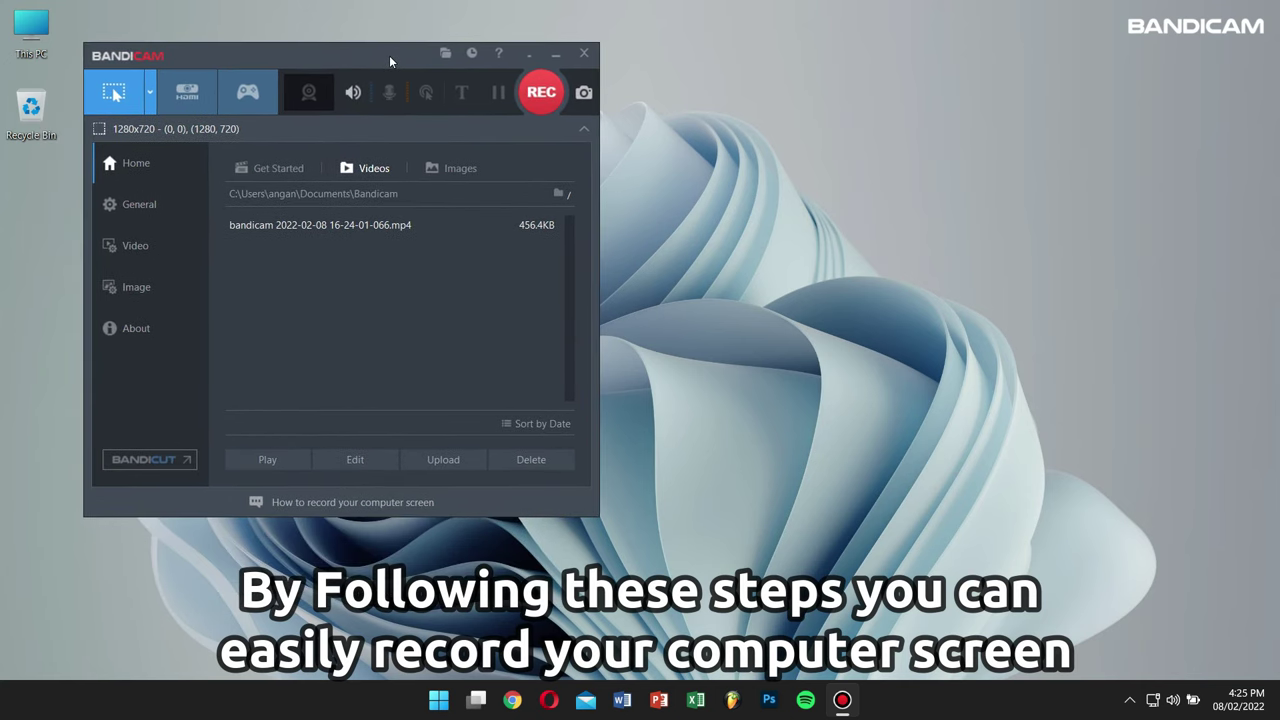